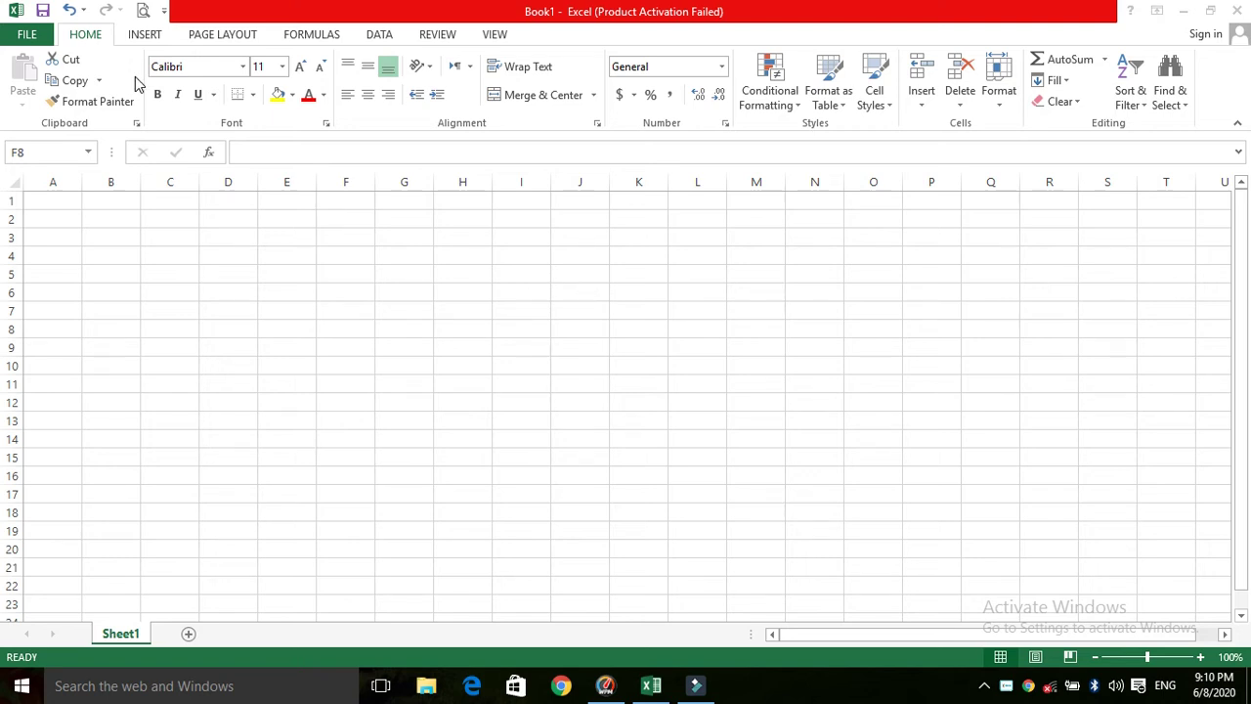
Insert the man's portrait photo from the Desktop folder and place it from column B, row 1, across to column K
click(154, 39)
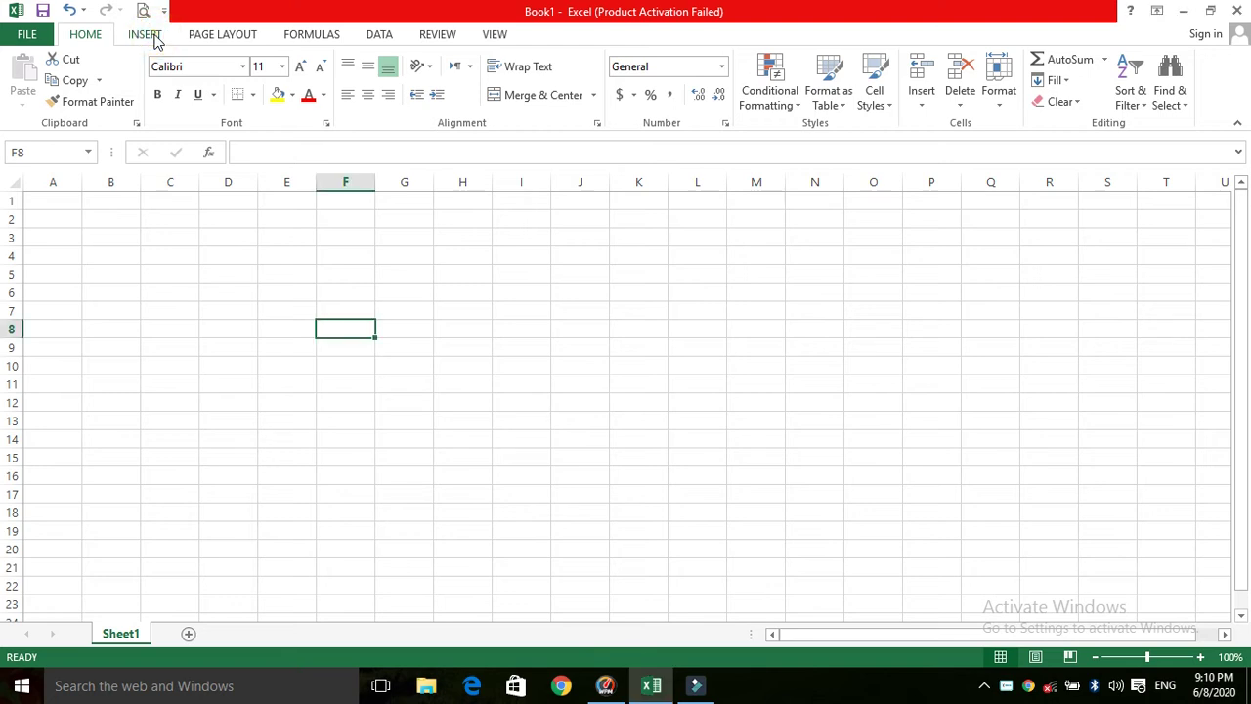
click(151, 36)
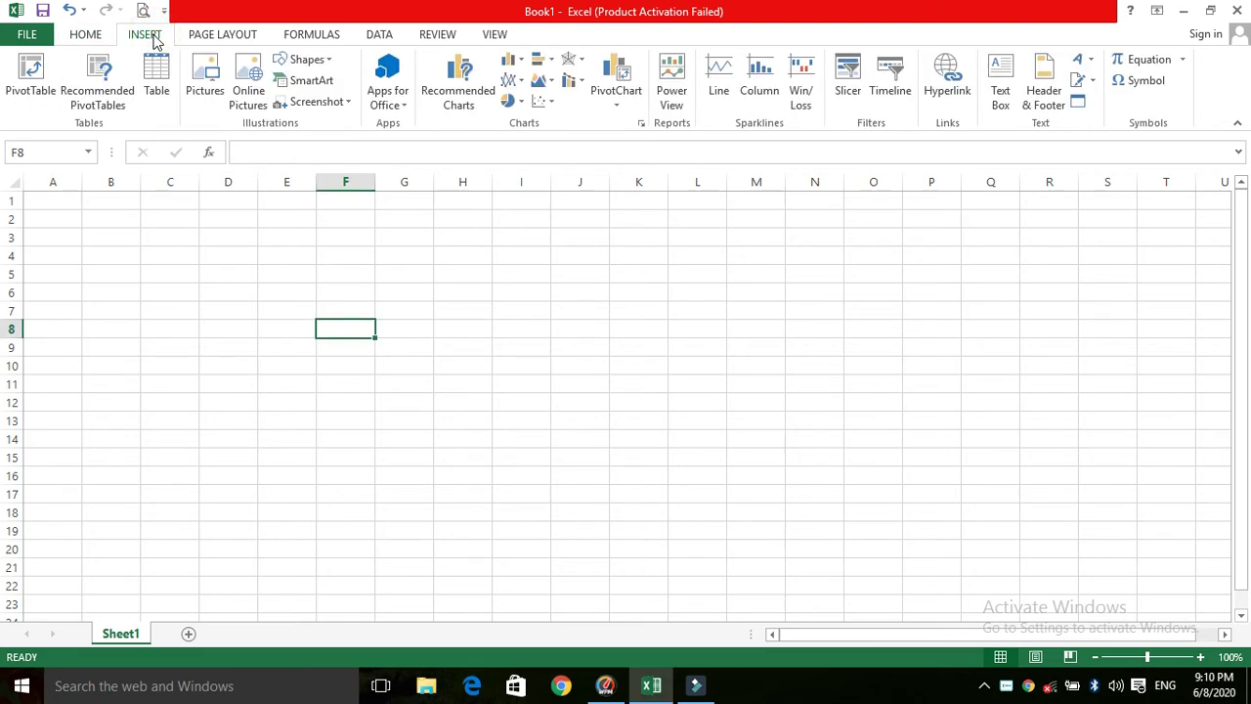
click(202, 96)
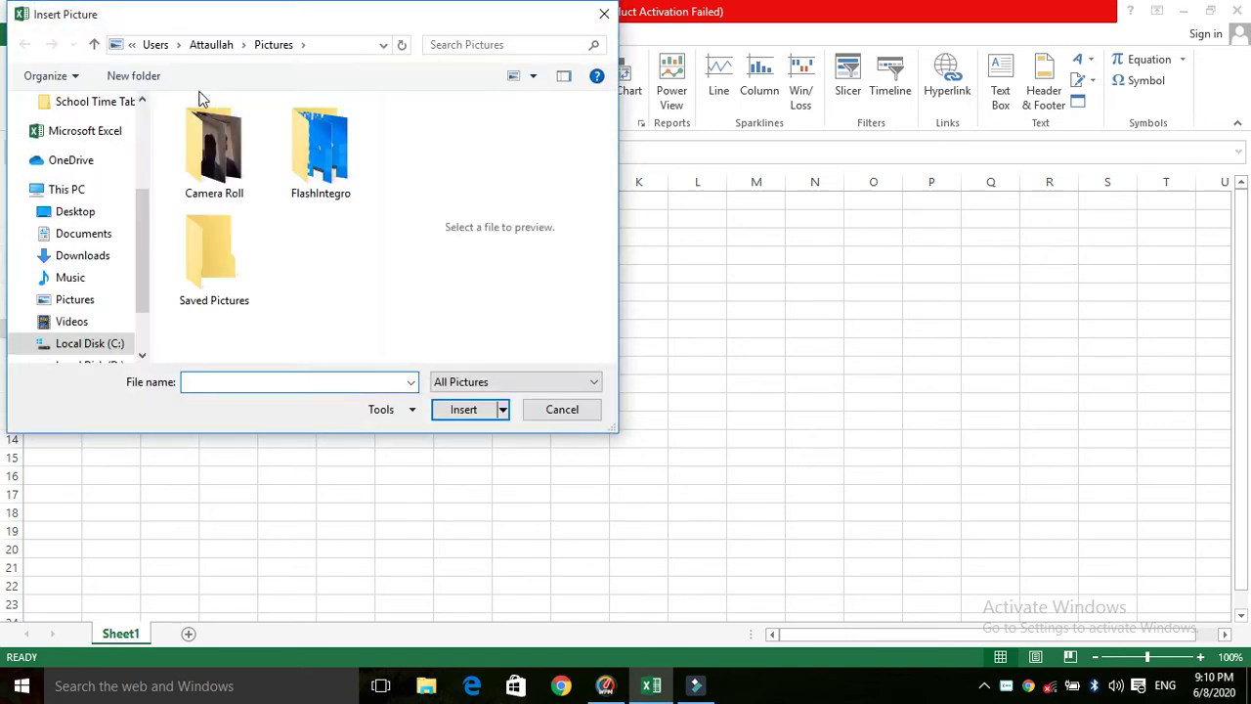
double_click(207, 142)
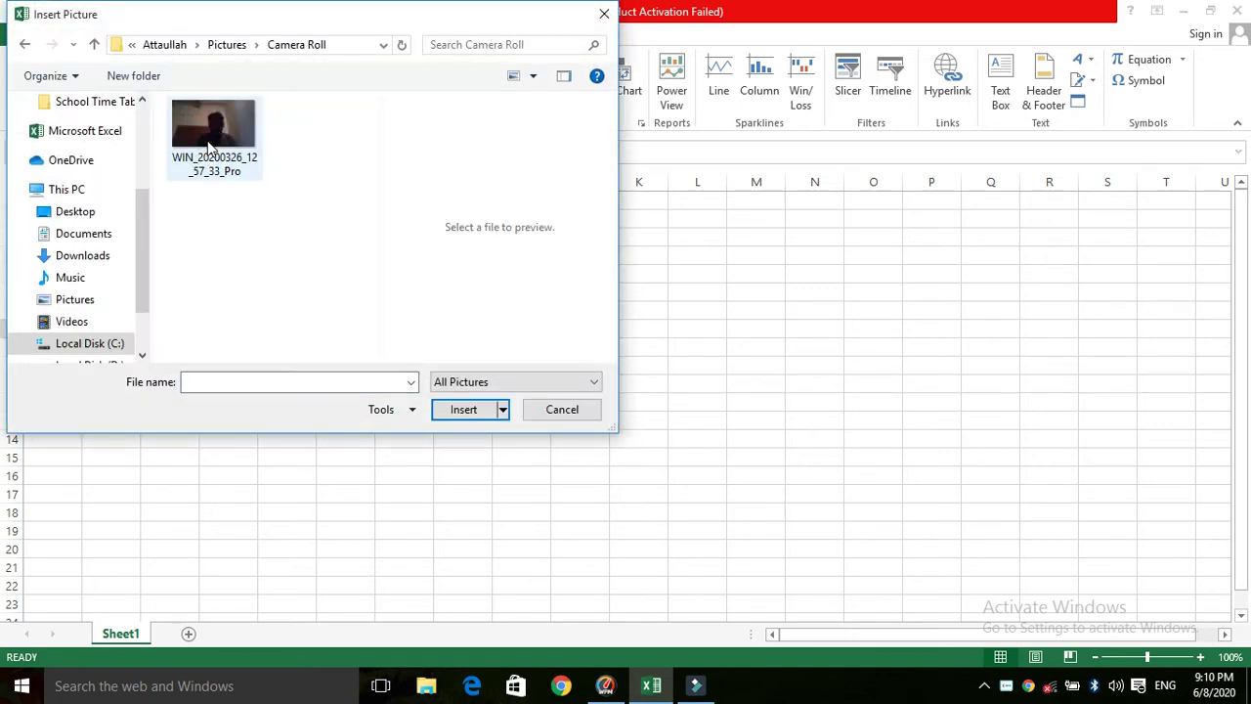
scroll(141, 283, down, 1)
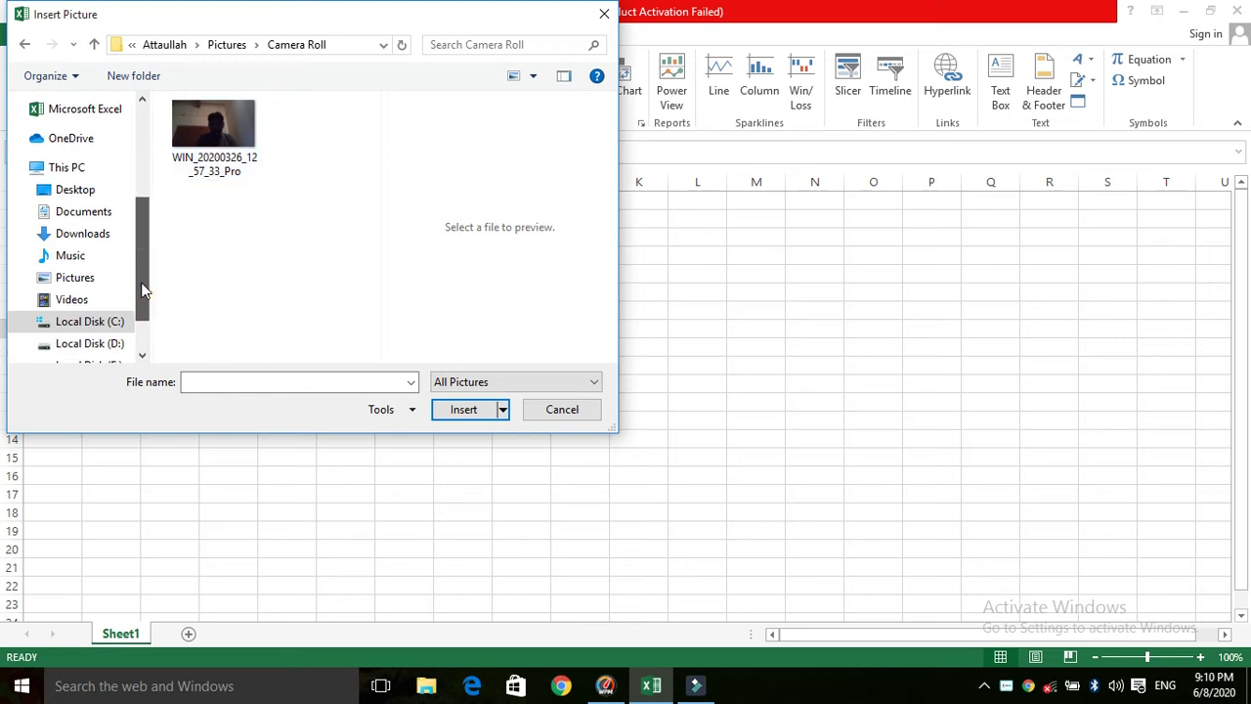
click(84, 192)
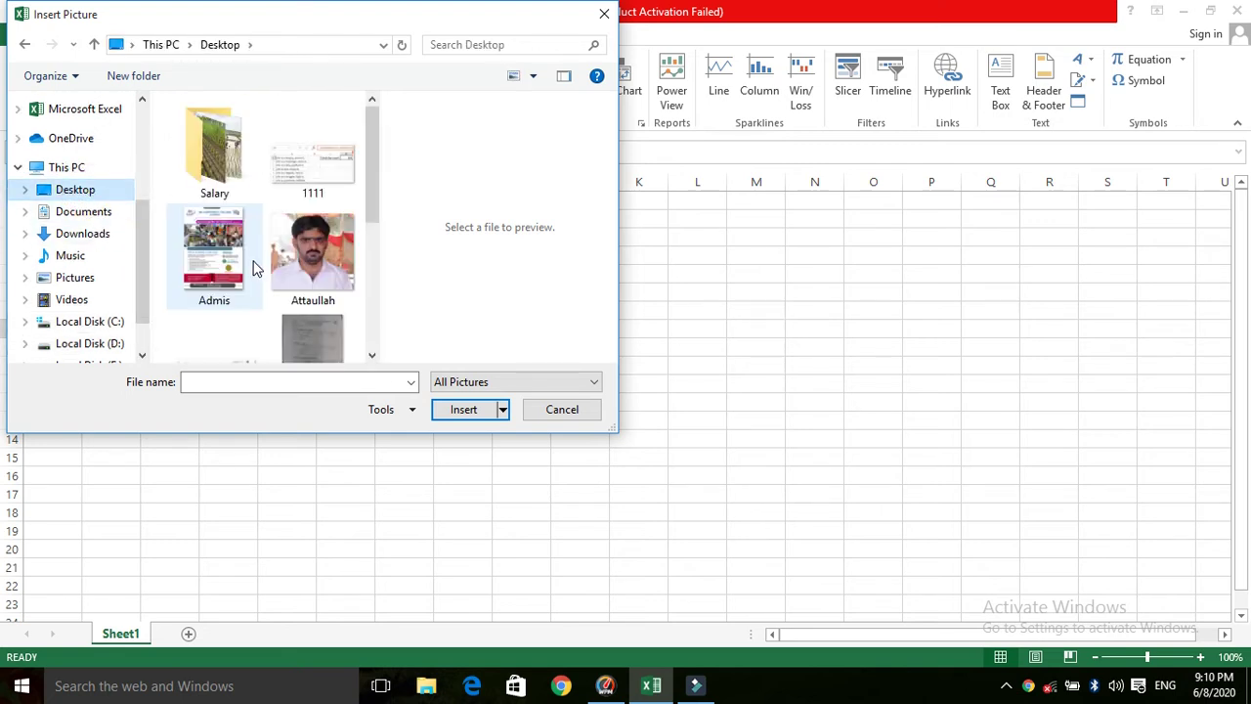
mouse_move(379, 161)
mouse_down()
mouse_move(391, 343)
mouse_move(397, 150)
mouse_up()
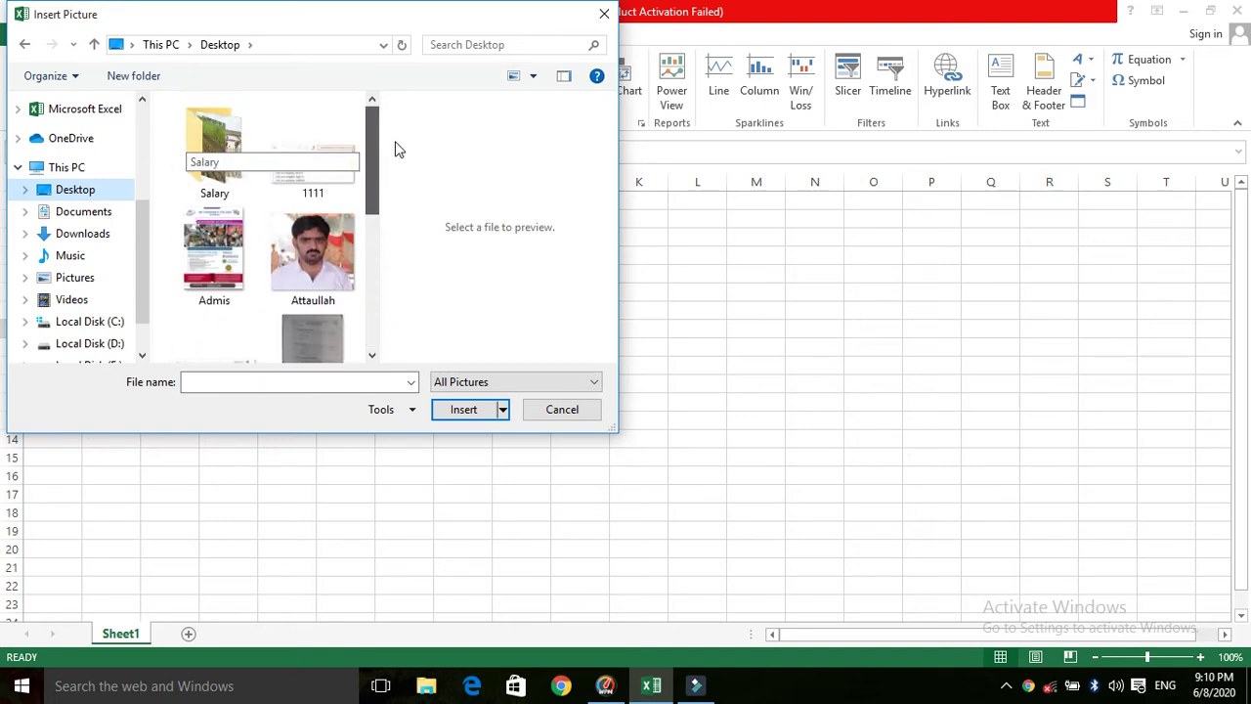
click(337, 235)
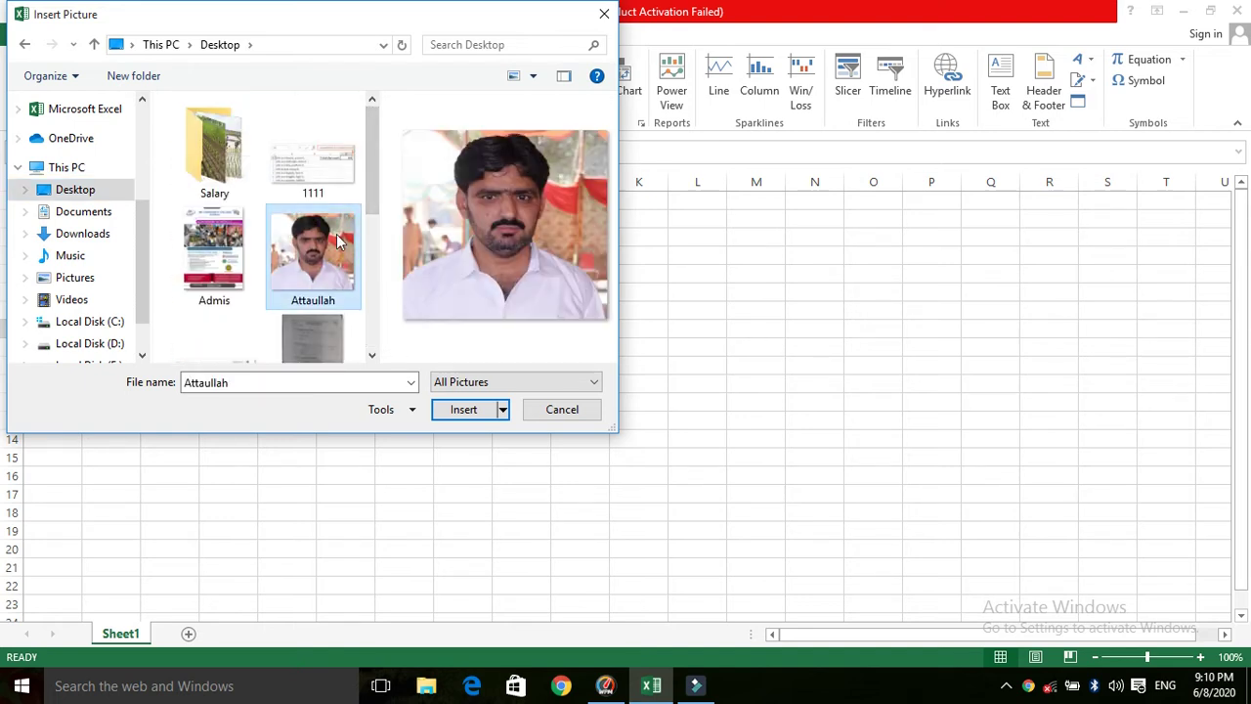
click(453, 414)
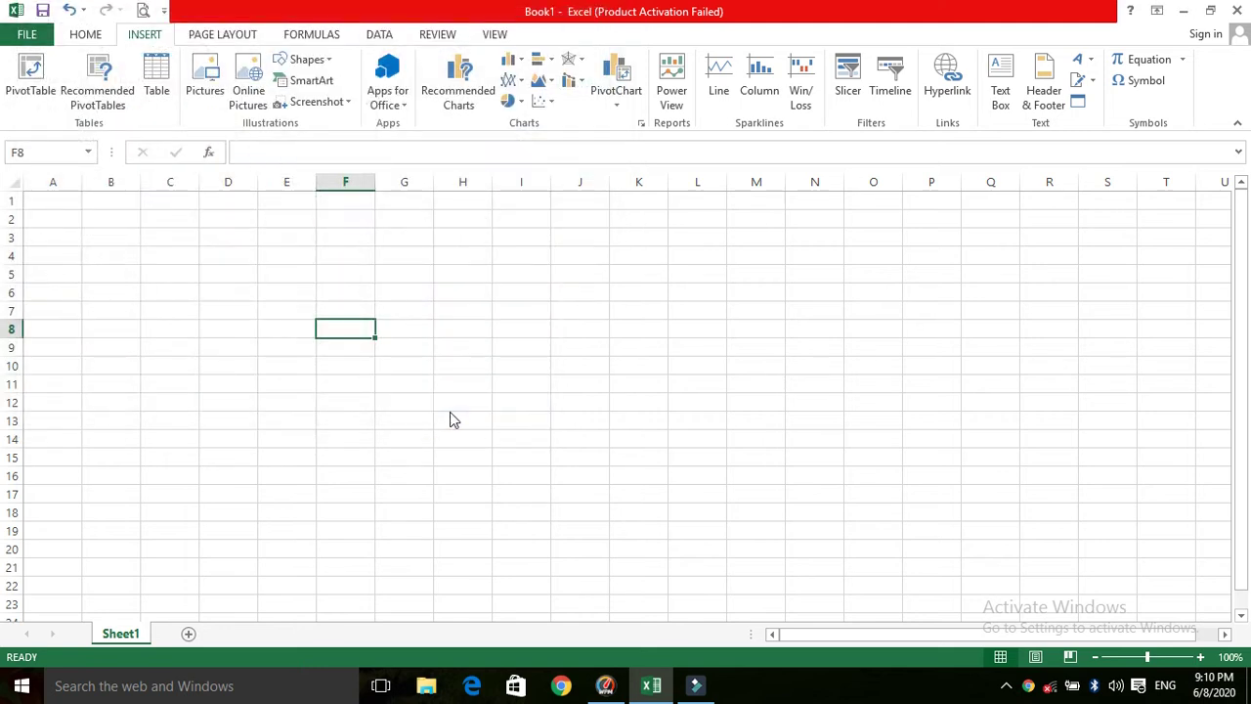
drag(591, 382, 369, 307)
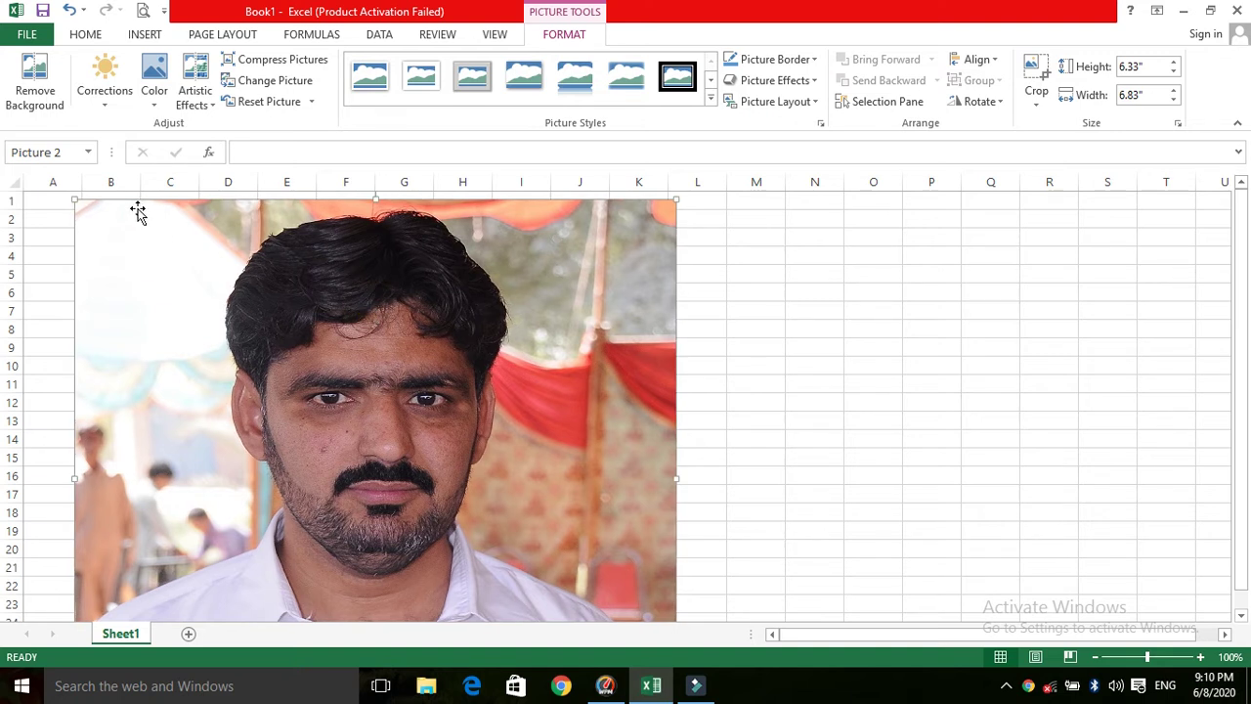
Correct the photo with the Brightness +20%, Contrast 0% (Normal) preset
click(104, 112)
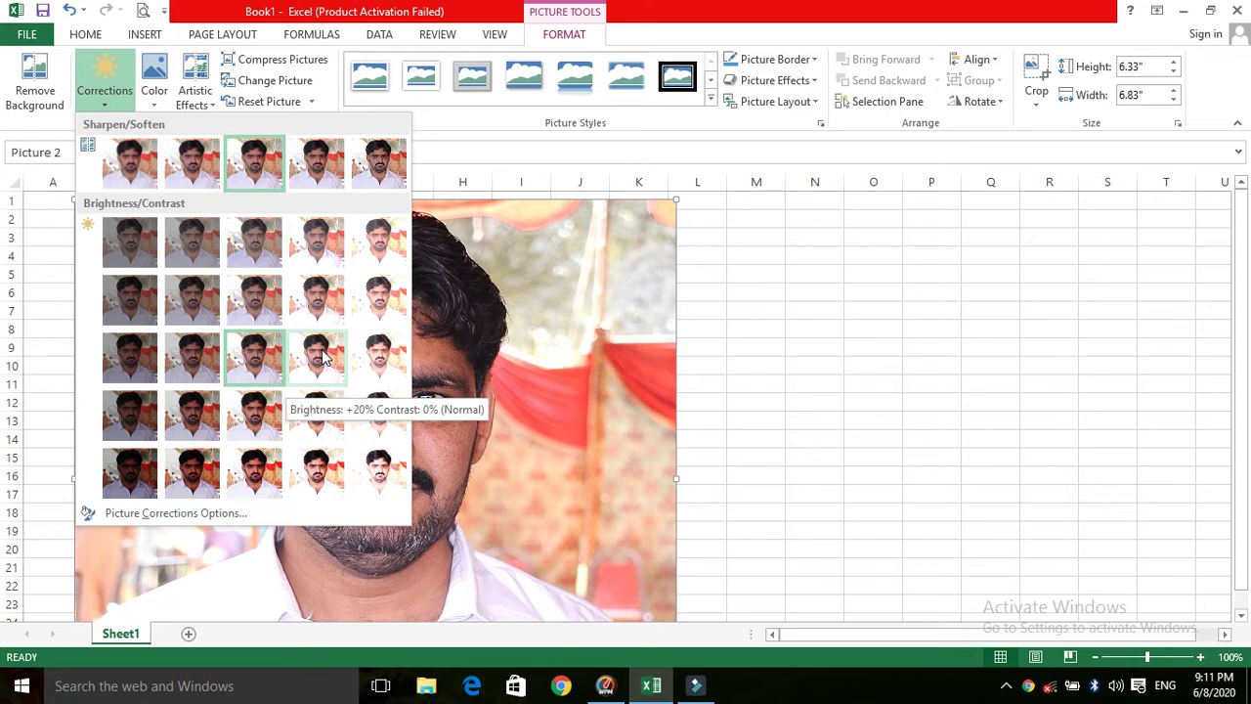
click(323, 357)
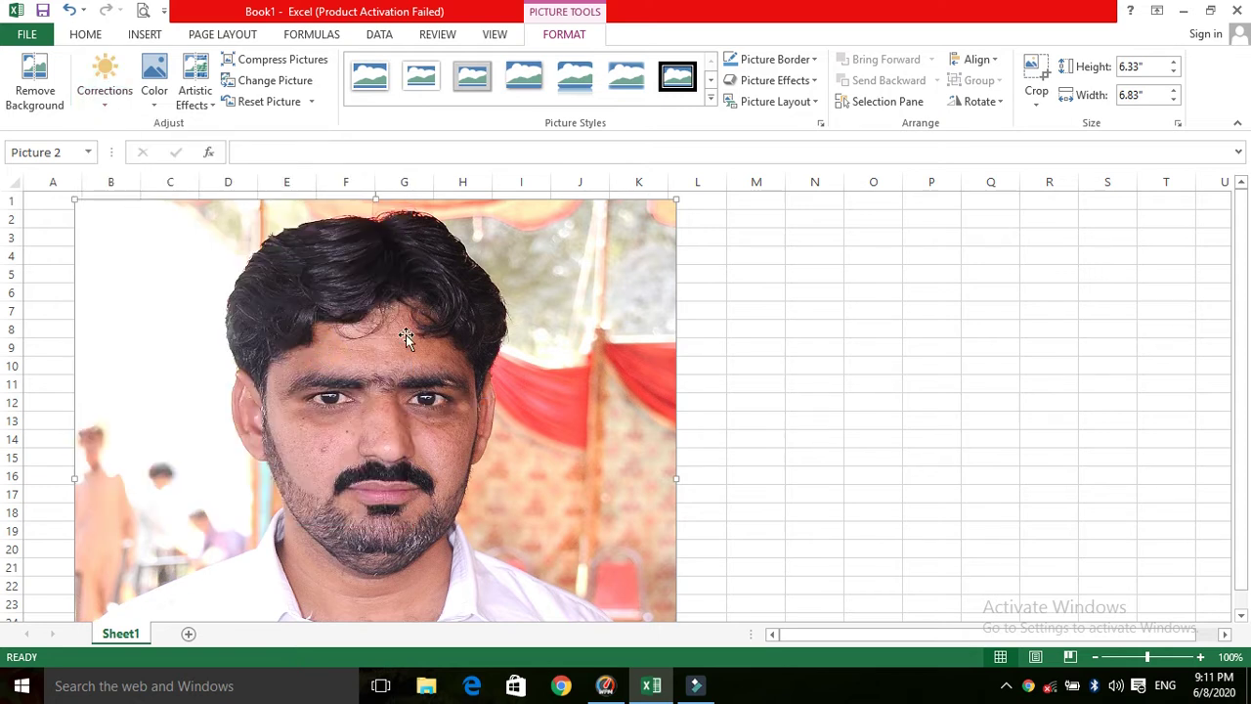
Try the dark green recolor variation on the photo and undo it
click(152, 97)
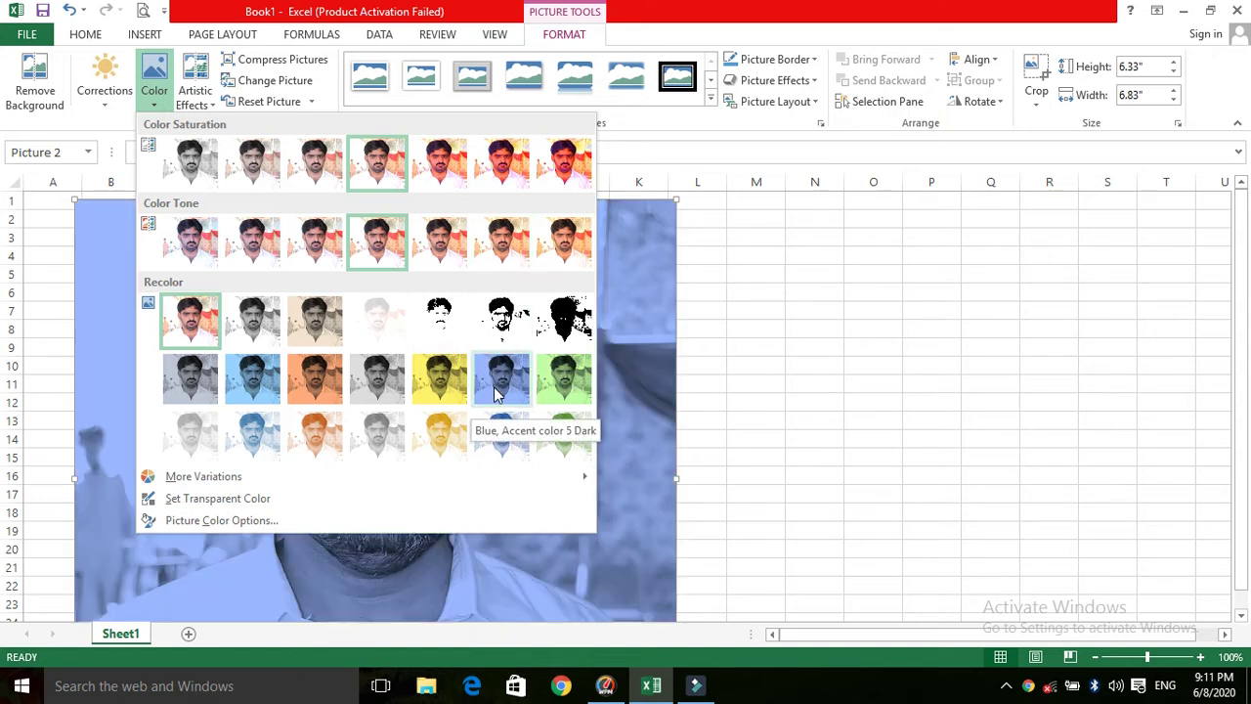
click(556, 380)
key(ctrl+z)
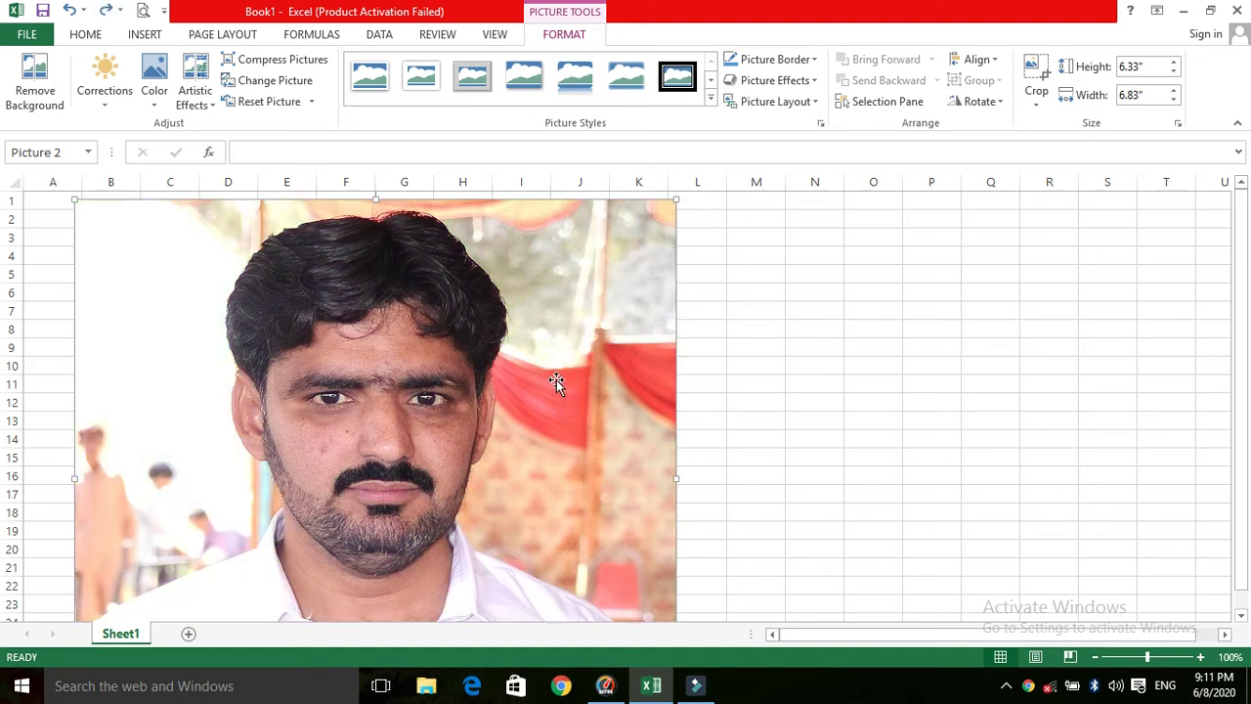
Try the artistic effect with glowing outlines on a dark background on the photo, and undo it
click(199, 107)
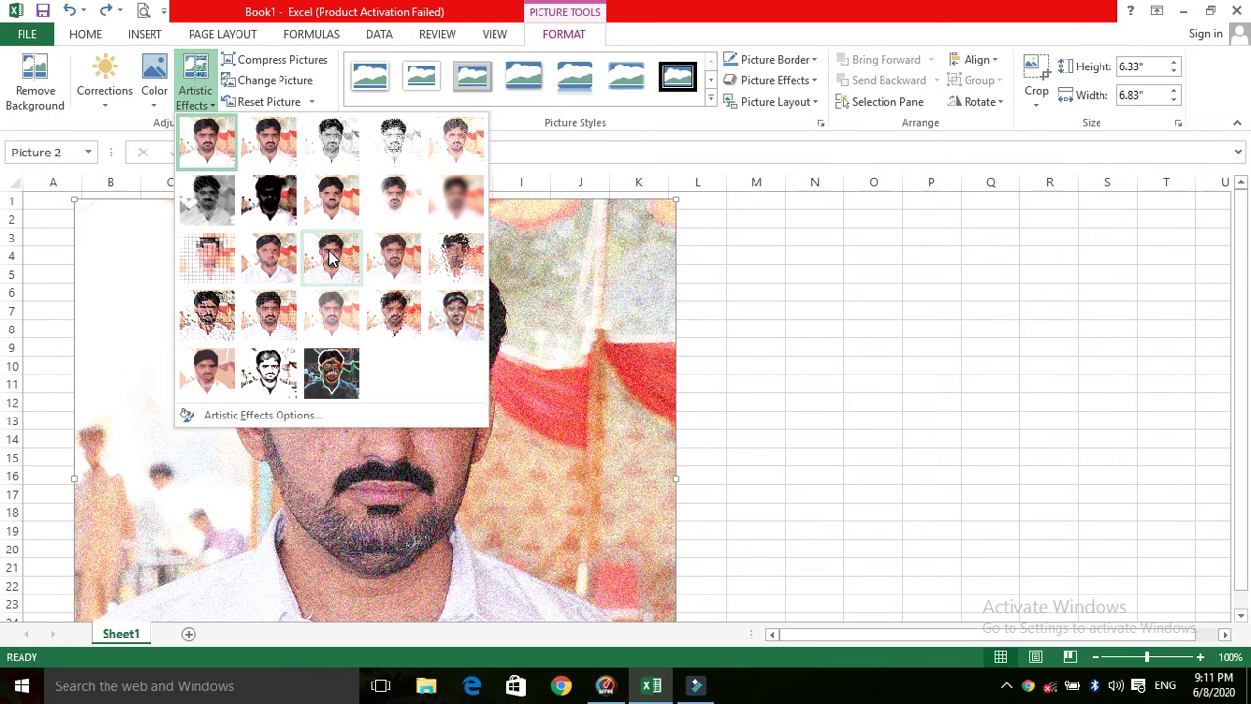
click(332, 377)
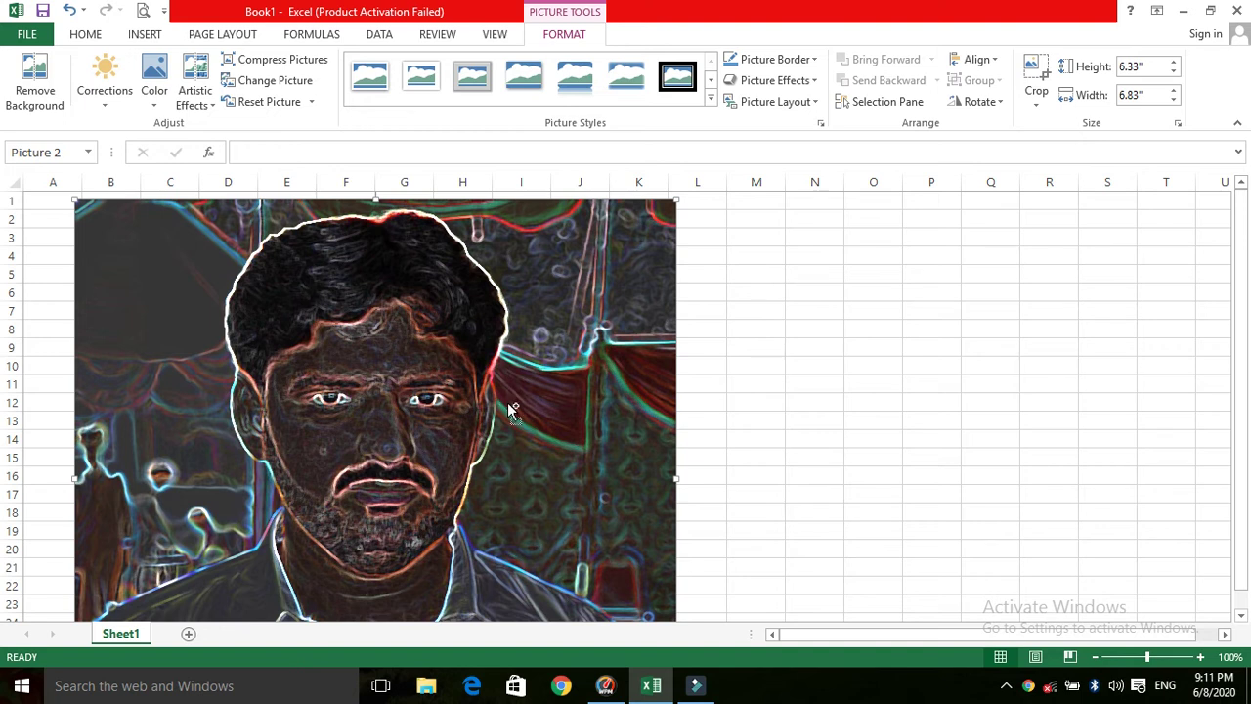
key(ctrl+z)
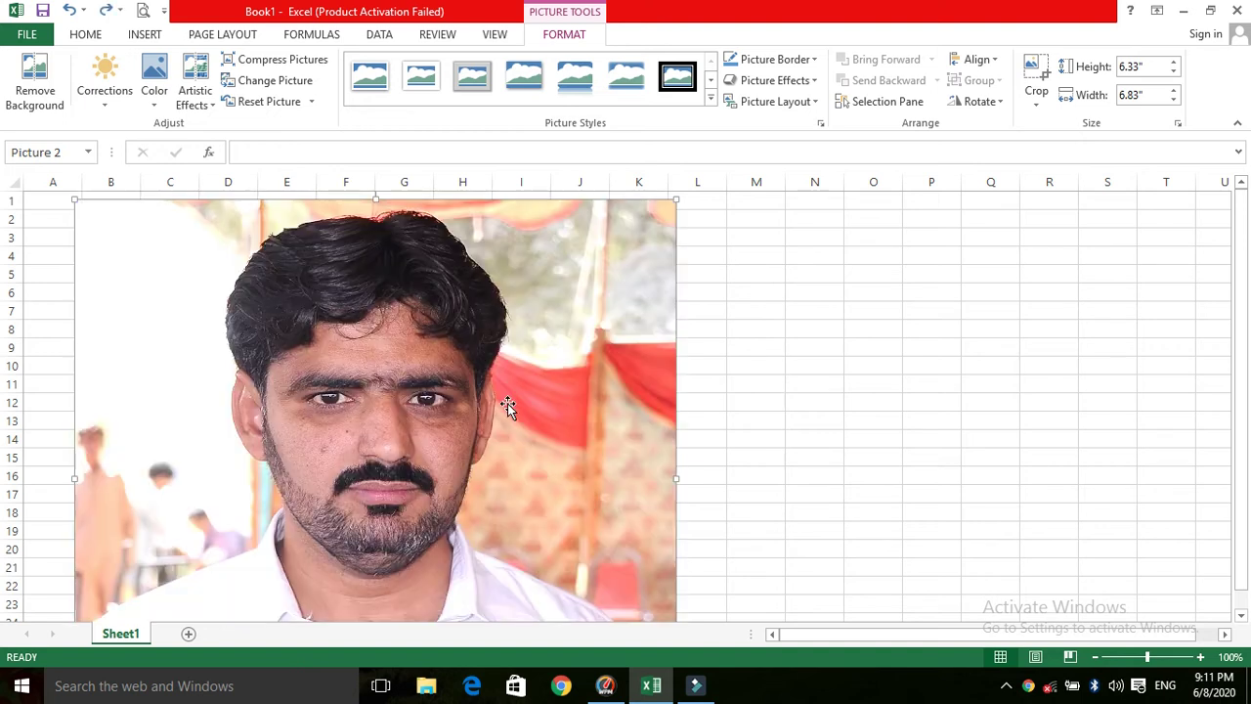
Review the compression and target output options for the photo, leaving the dialog without applying them
click(319, 60)
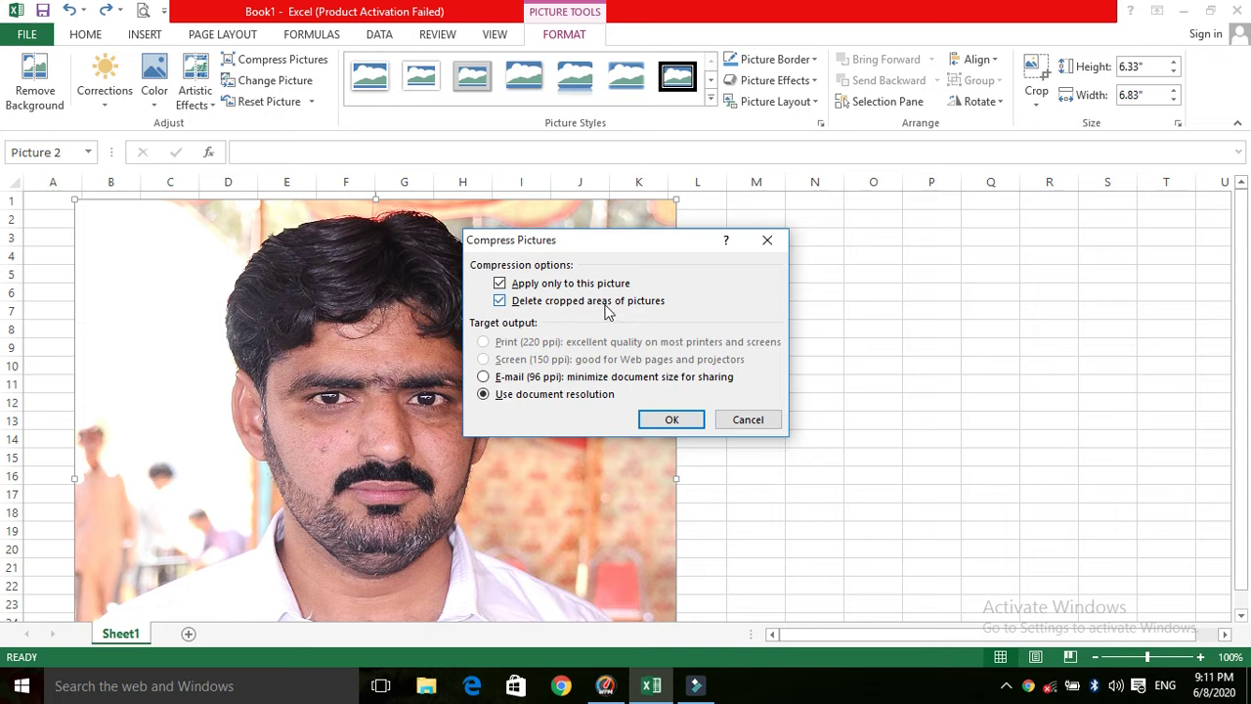
click(738, 420)
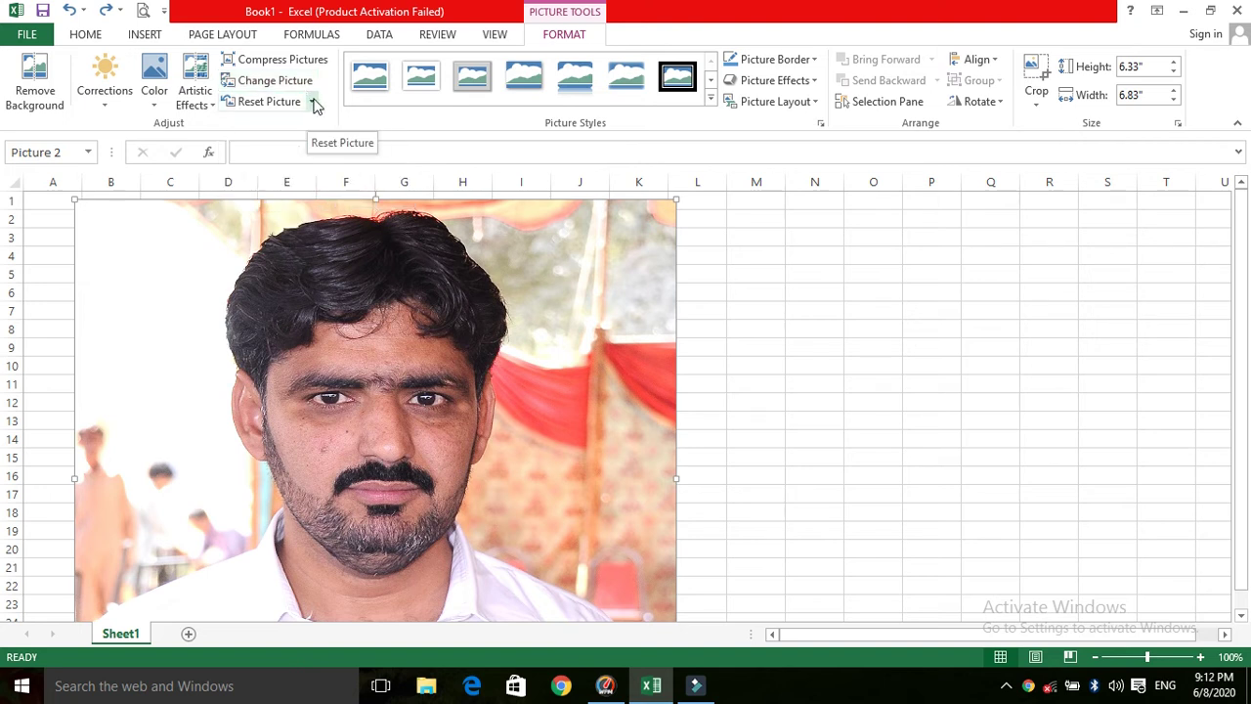
Try the tilted perspective picture style with rounded corners and a shadow, and look at the border color choices
click(711, 101)
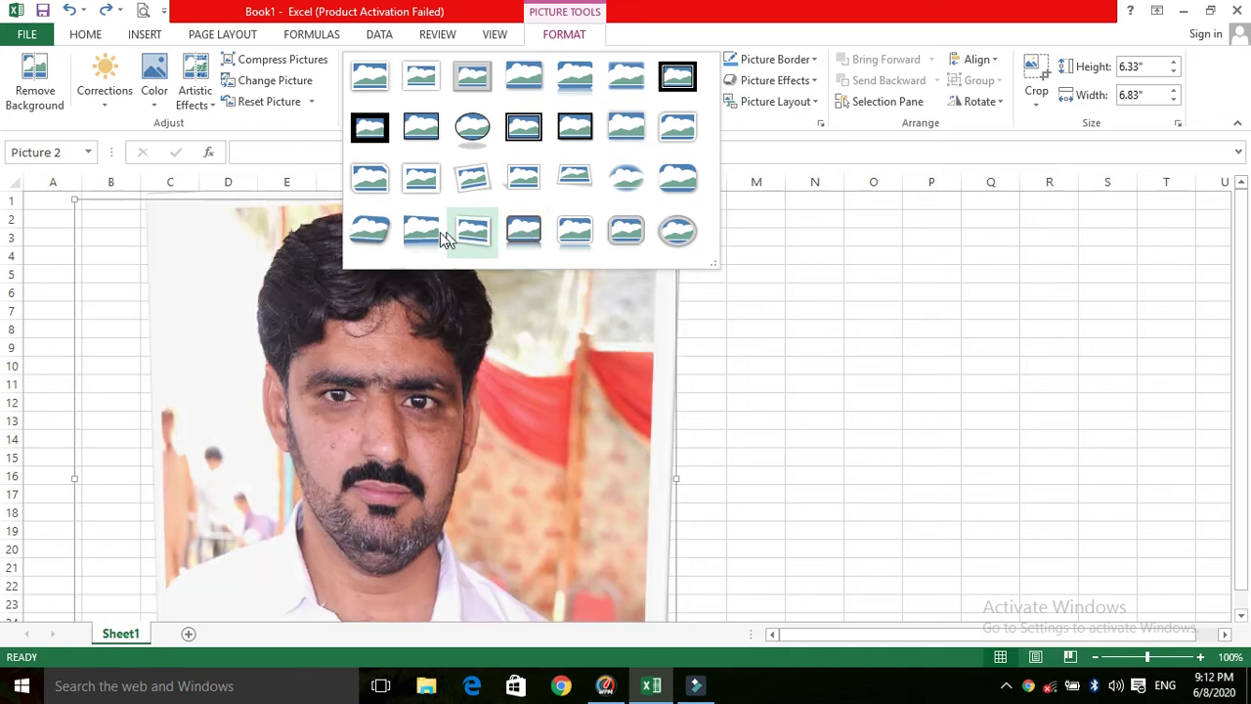
click(380, 235)
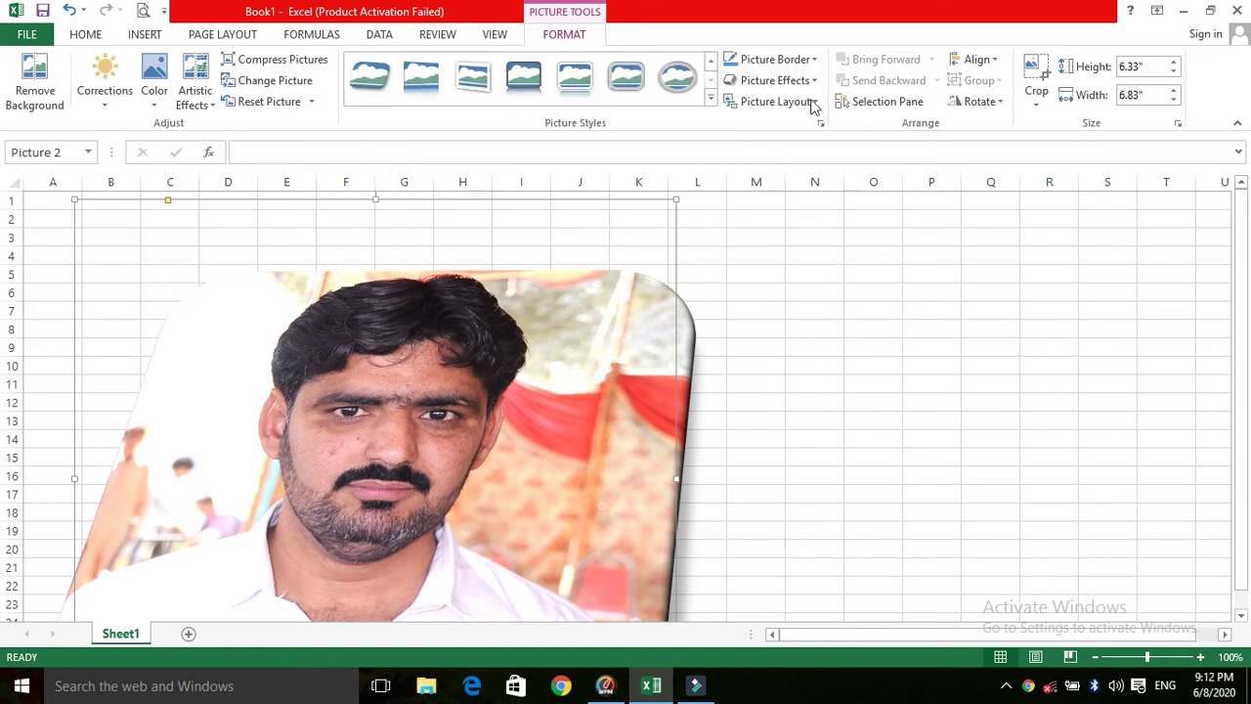
click(815, 60)
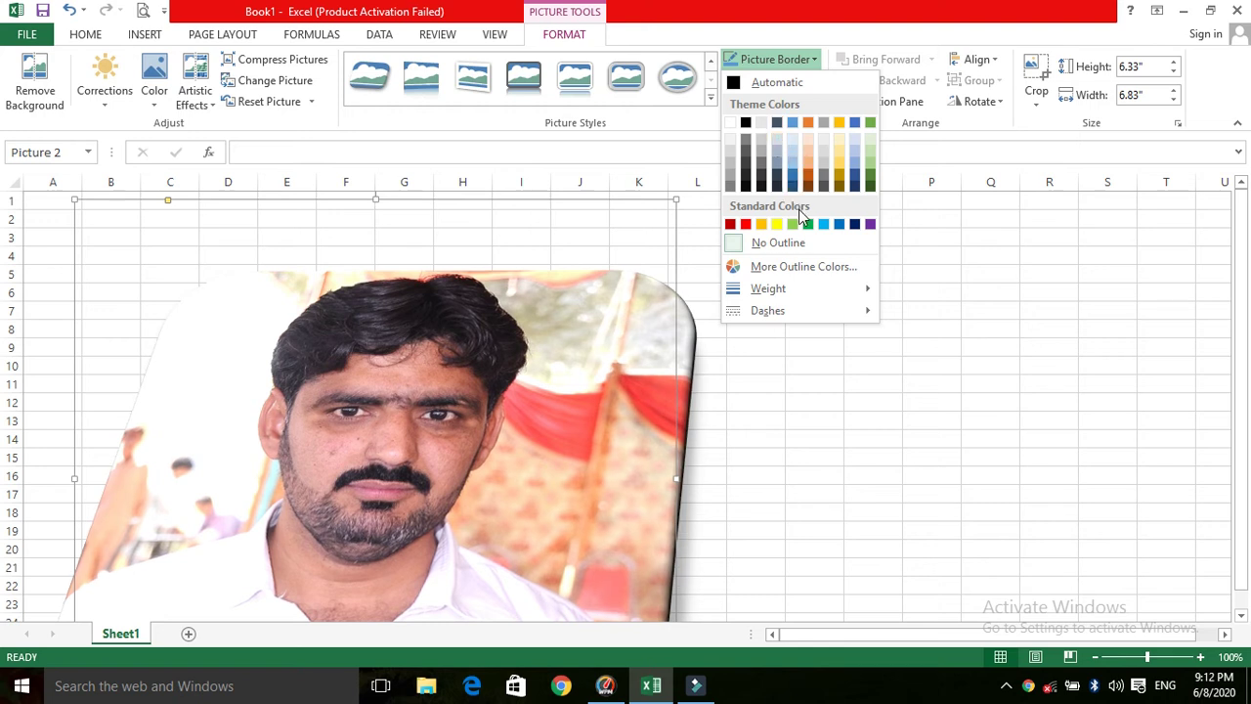
Apply the dark-framed picture style with rounded corners to the photo and color its border standard green
click(522, 79)
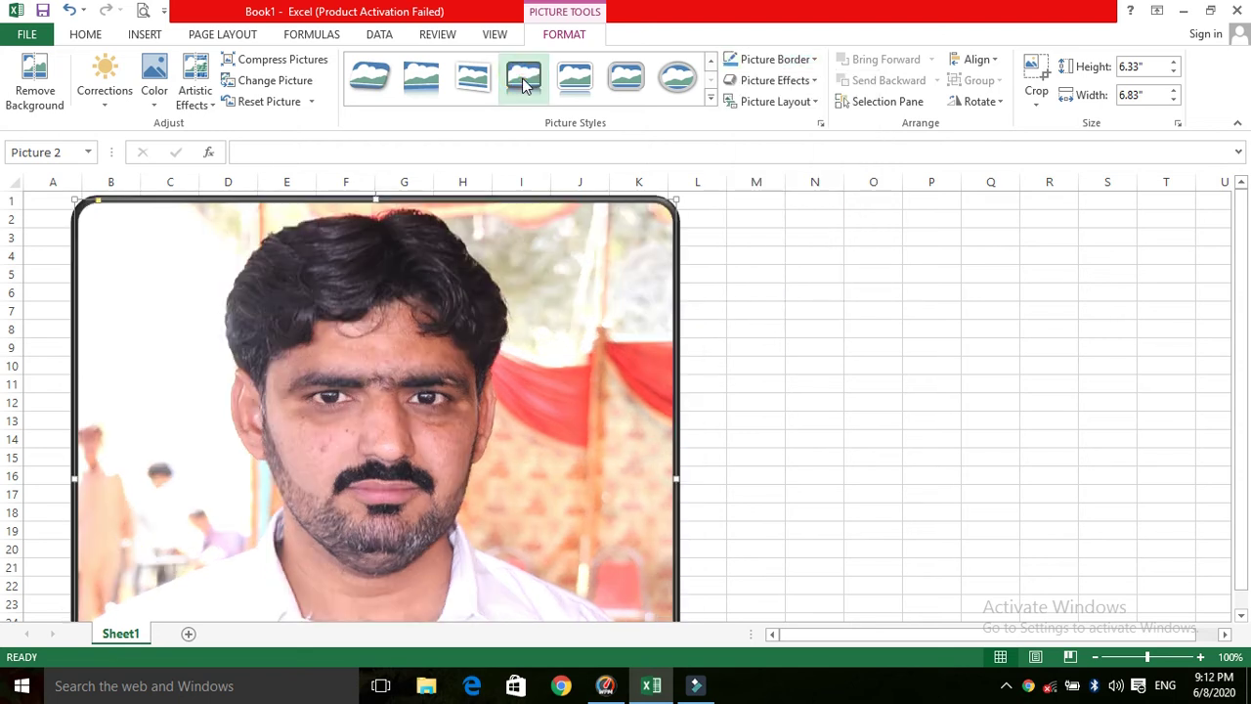
click(789, 59)
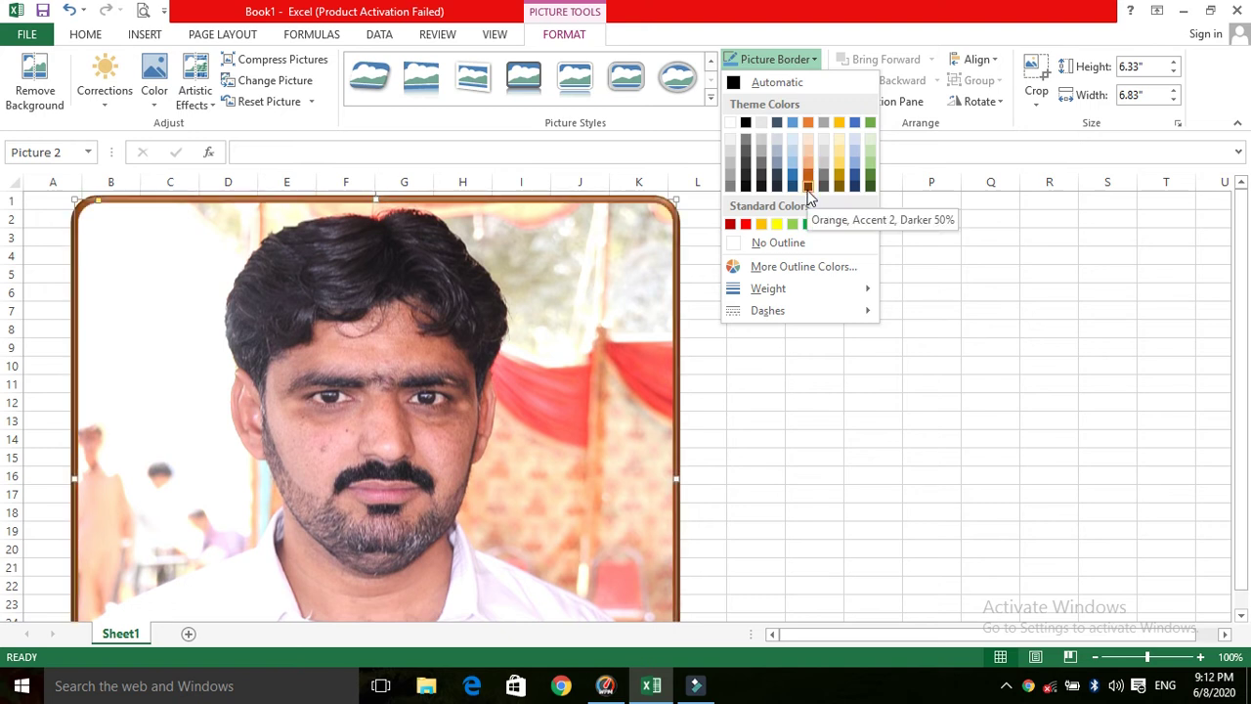
click(809, 225)
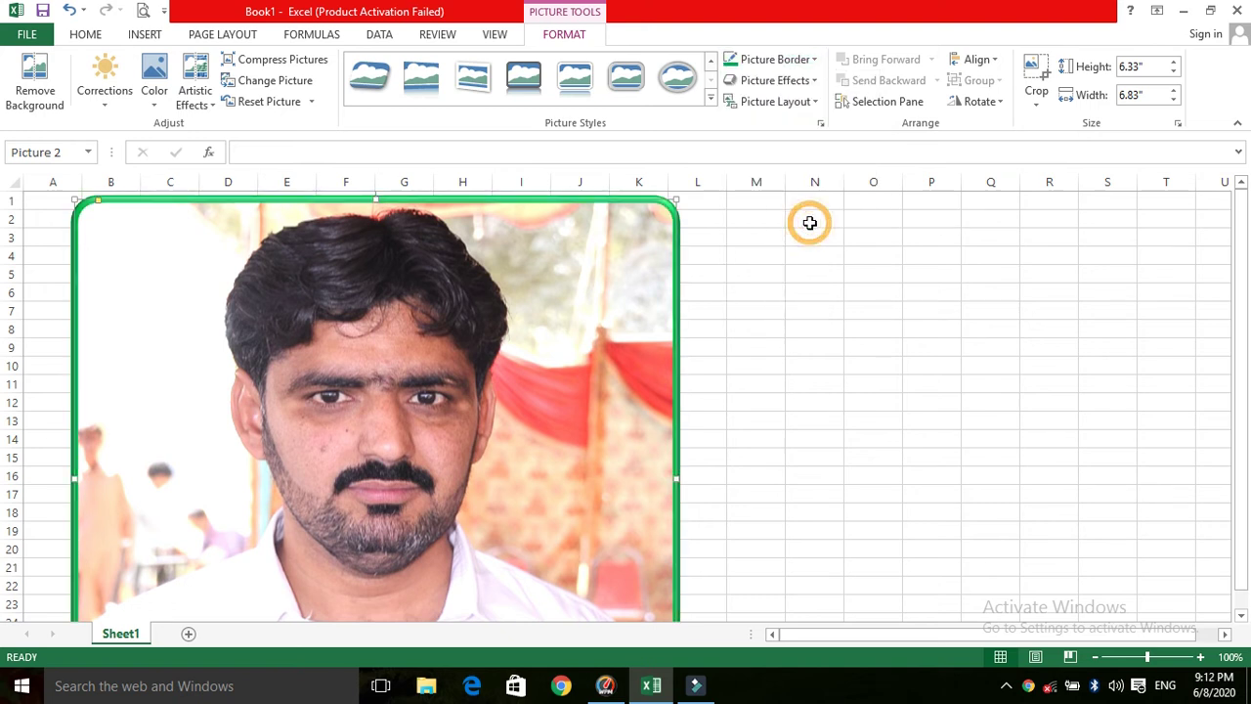
Apply the second Parallel 3-D Rotation preset to the photo as a picture effect
click(814, 86)
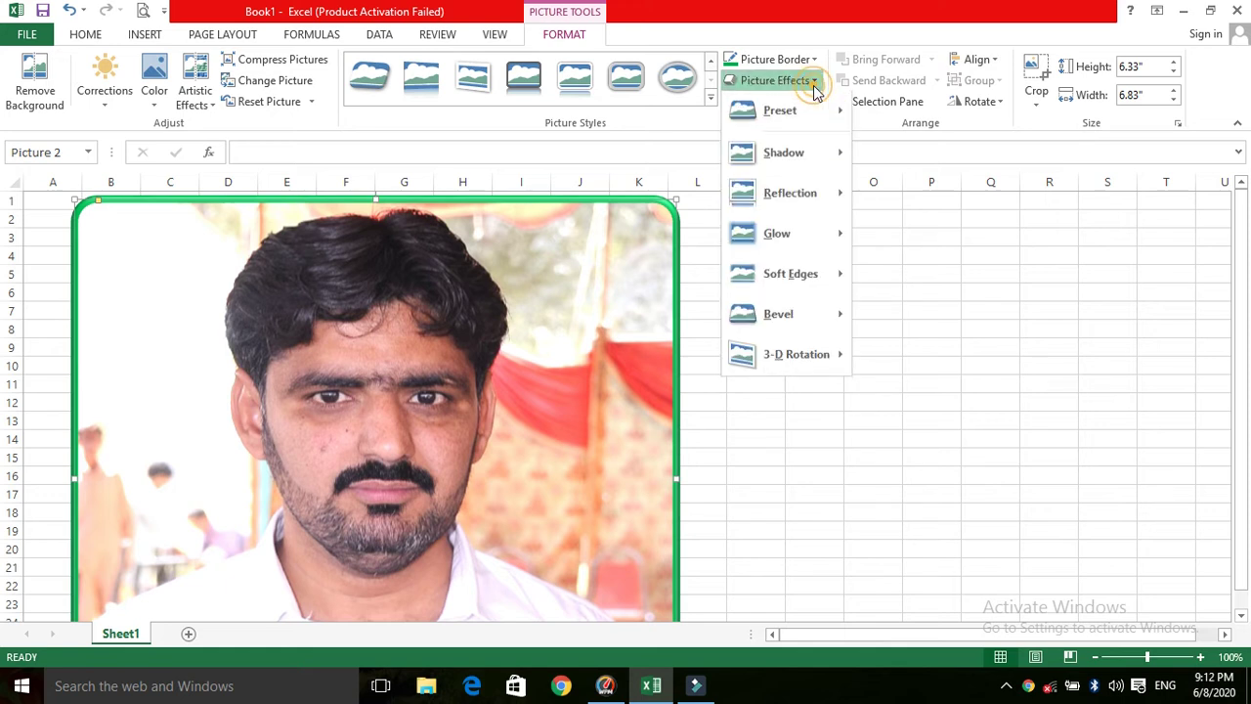
mouse_move(811, 170)
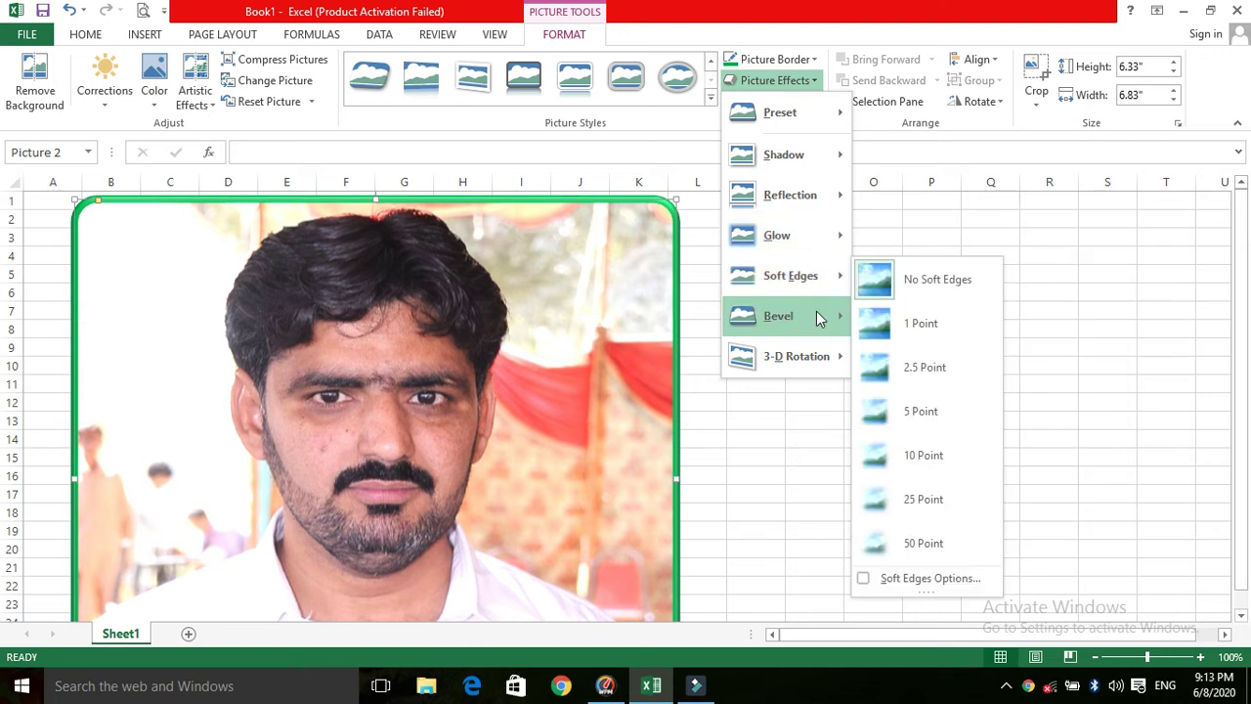
mouse_move(816, 359)
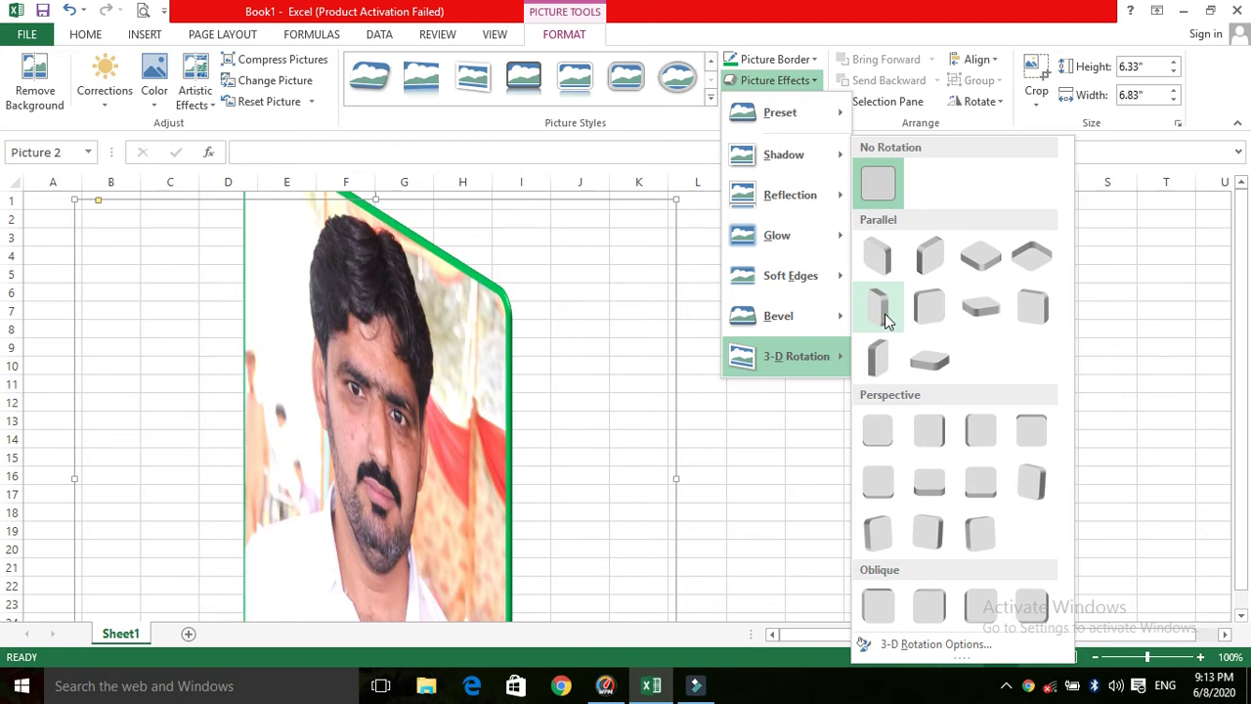
click(934, 264)
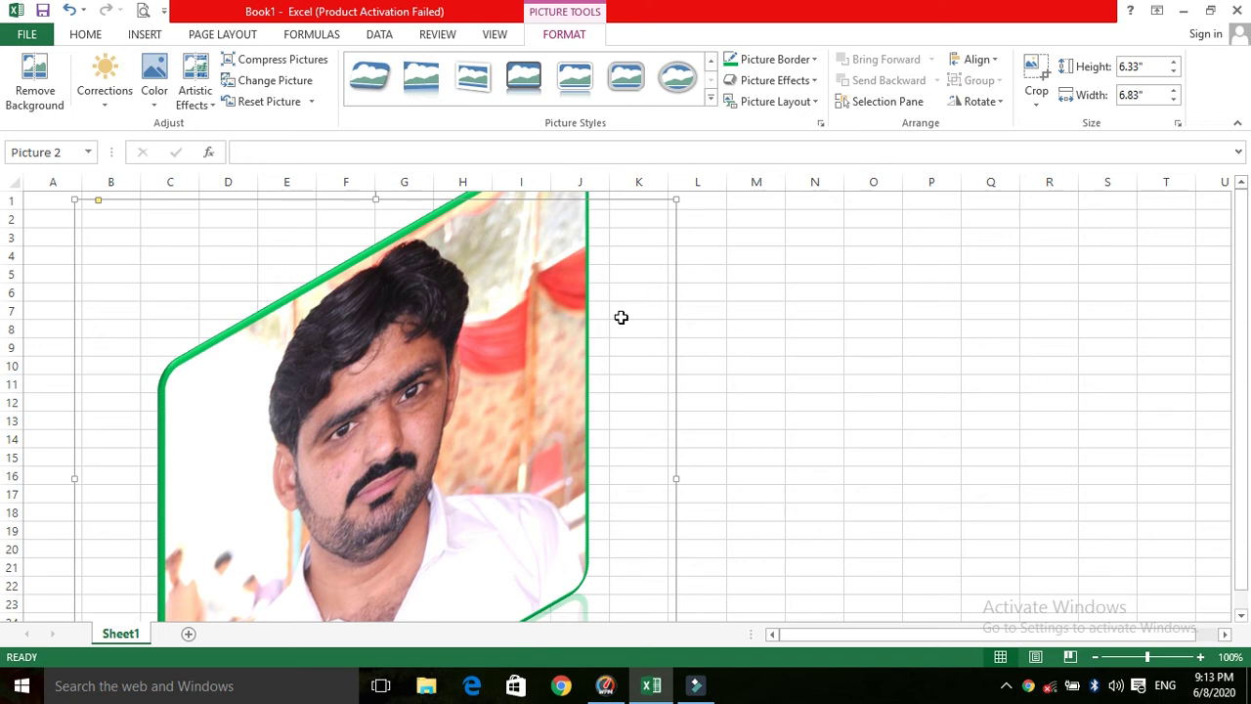
Preview the rotate and flip options on the photo, including Flip Vertical, without applying any
click(1000, 103)
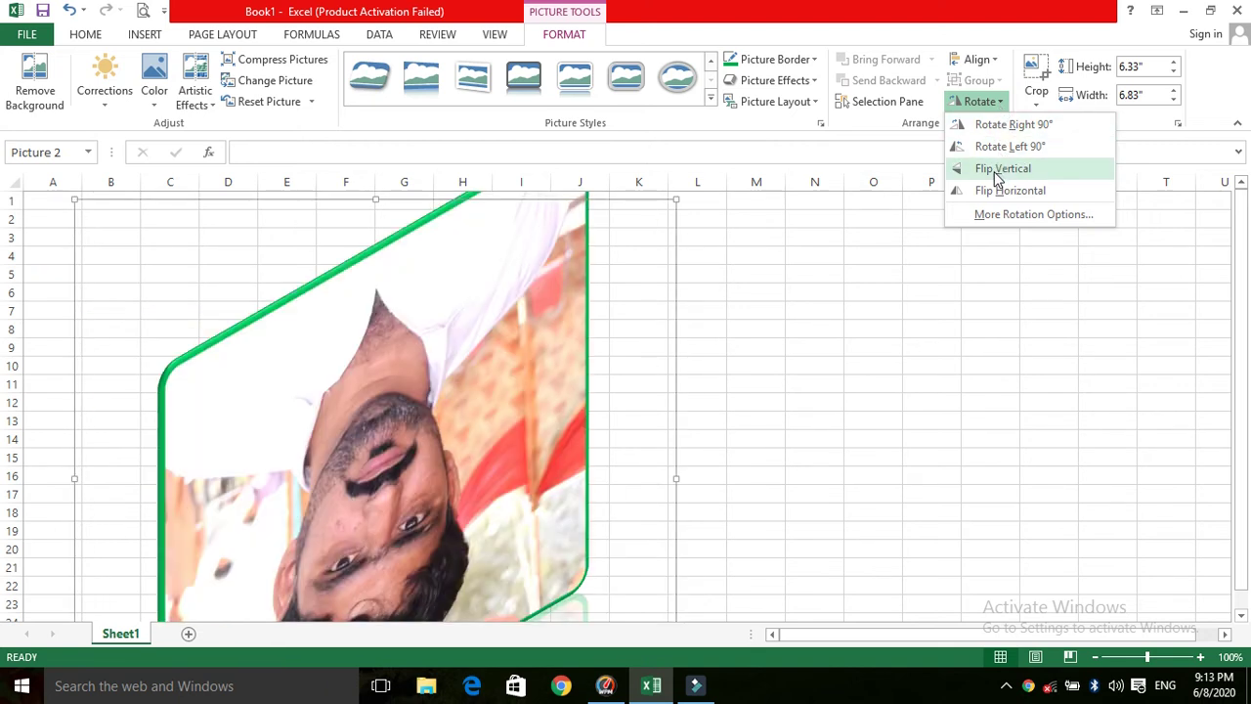
click(989, 193)
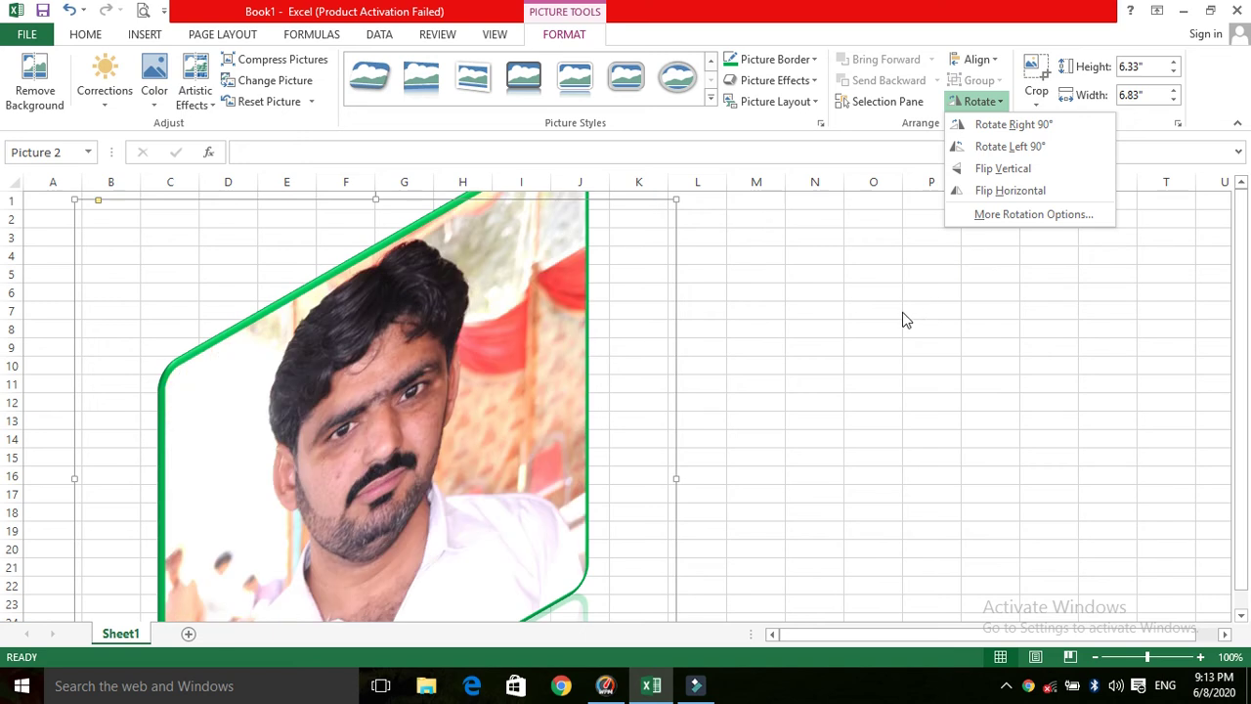
click(902, 315)
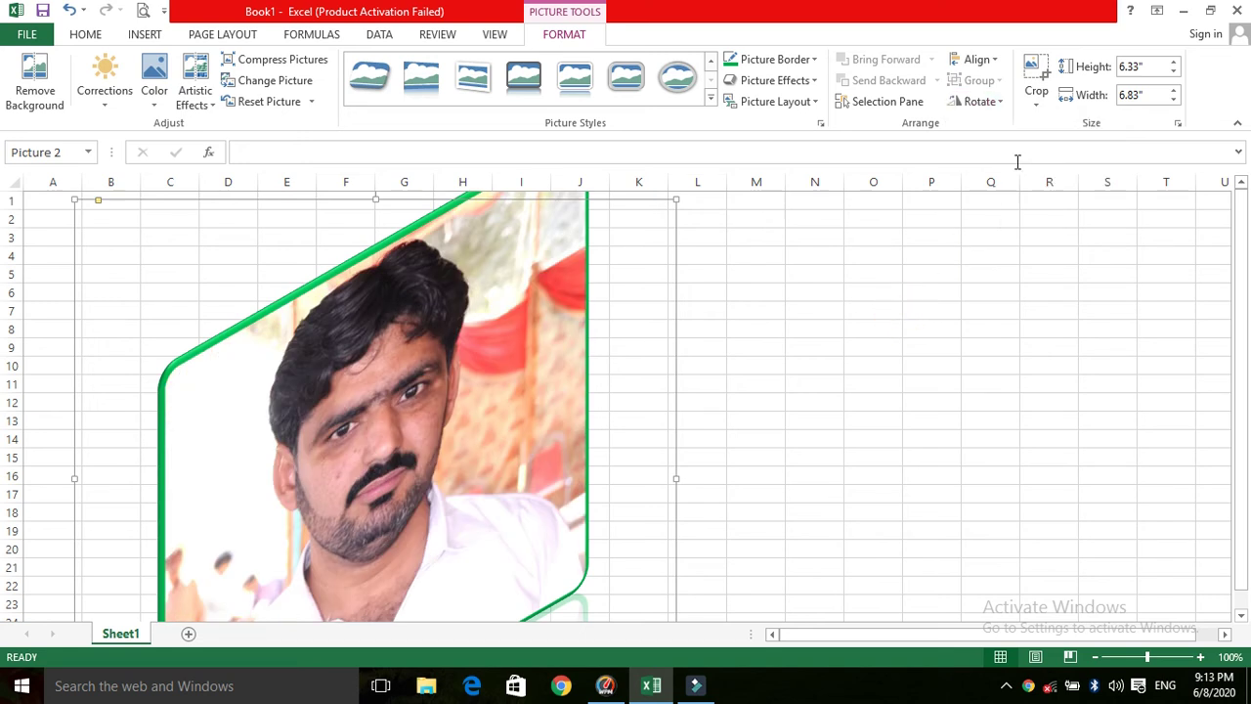
Crop the photo to the pentagon from the basic shapes
click(1037, 101)
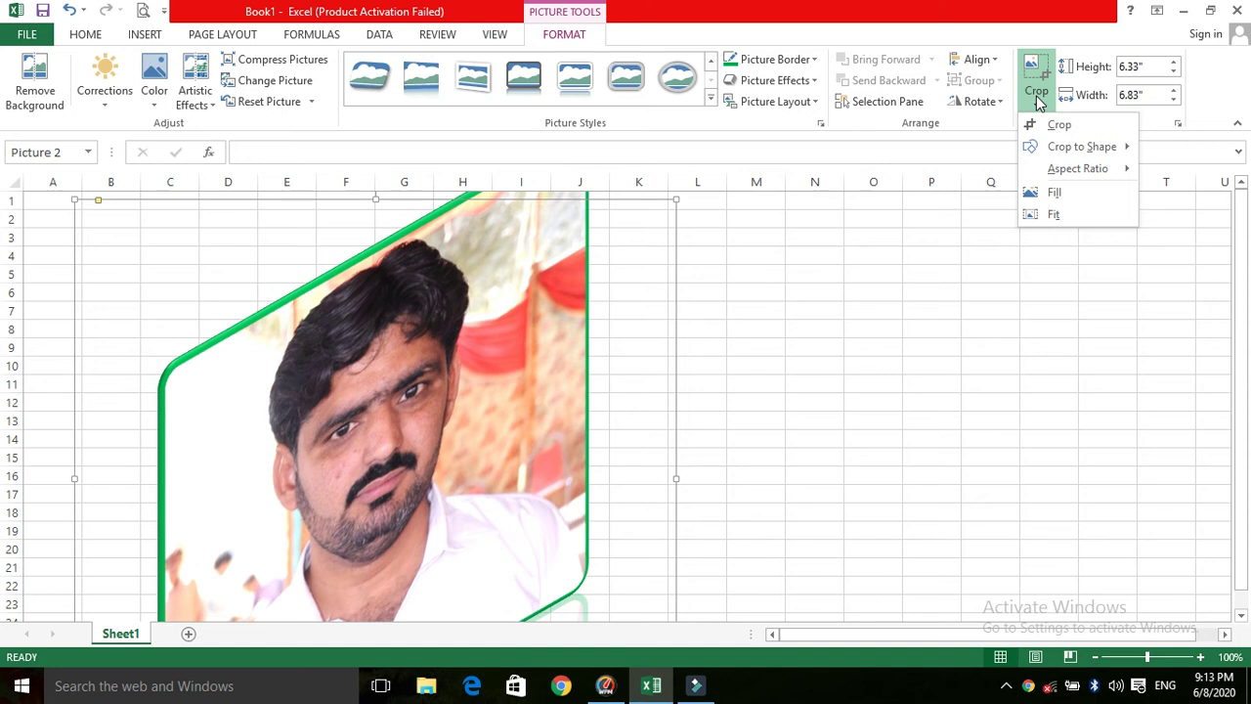
mouse_move(1050, 151)
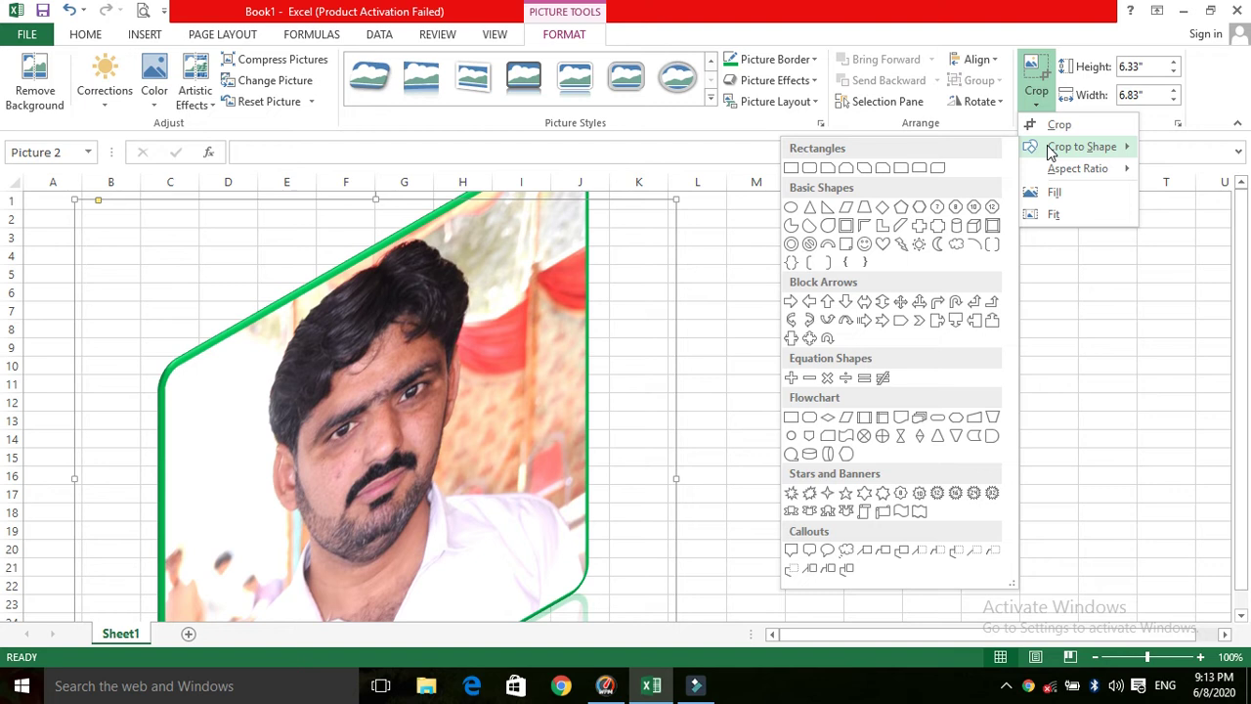
click(901, 209)
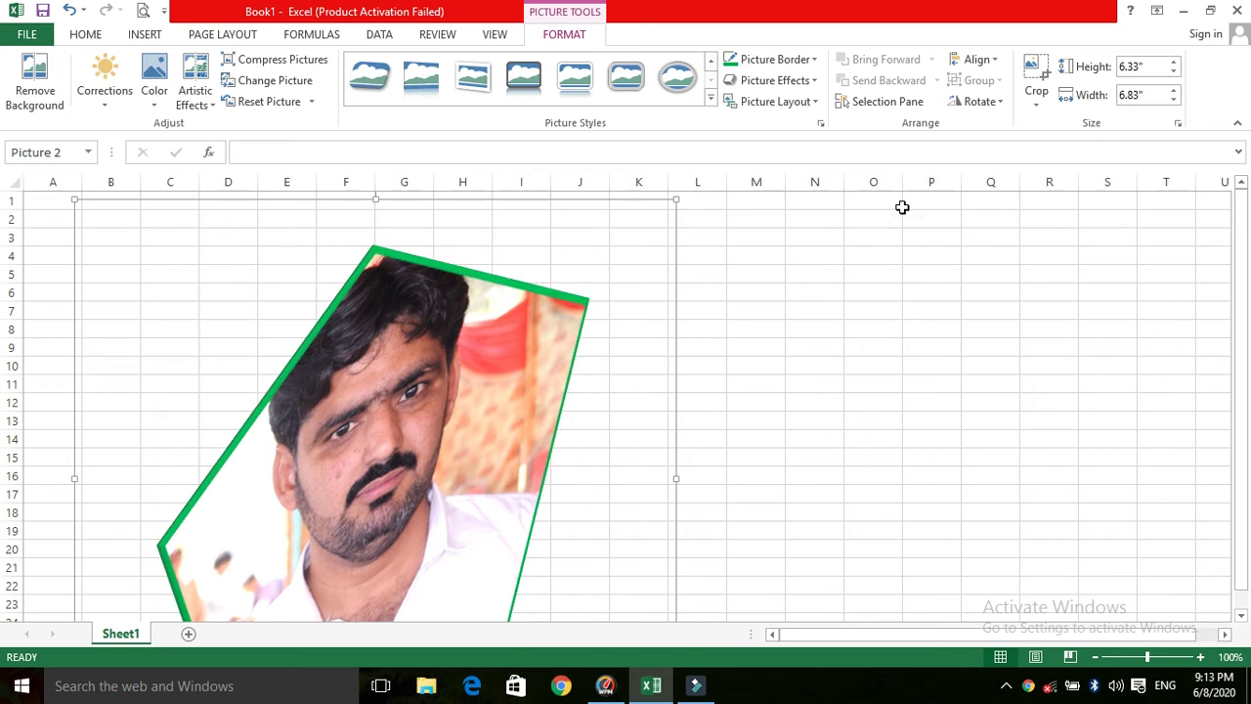
Crop the photo to the 7-point star shape from the stars and banners
click(993, 104)
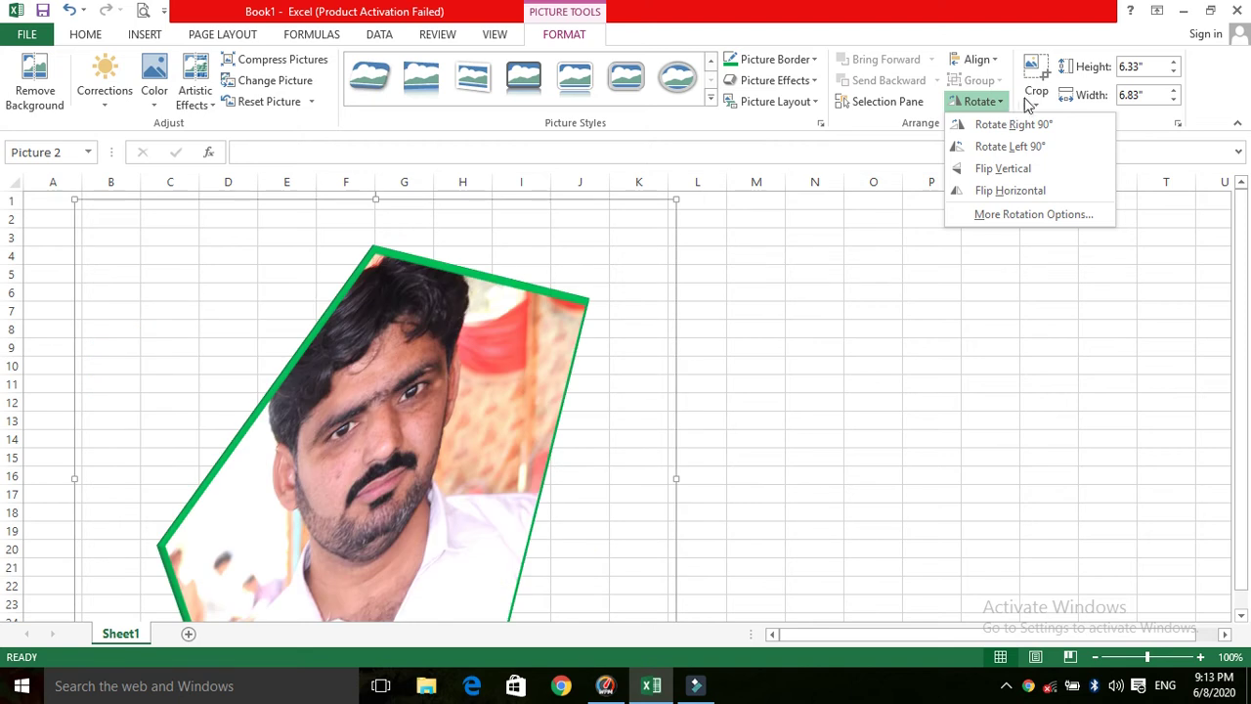
click(1038, 103)
click(1038, 102)
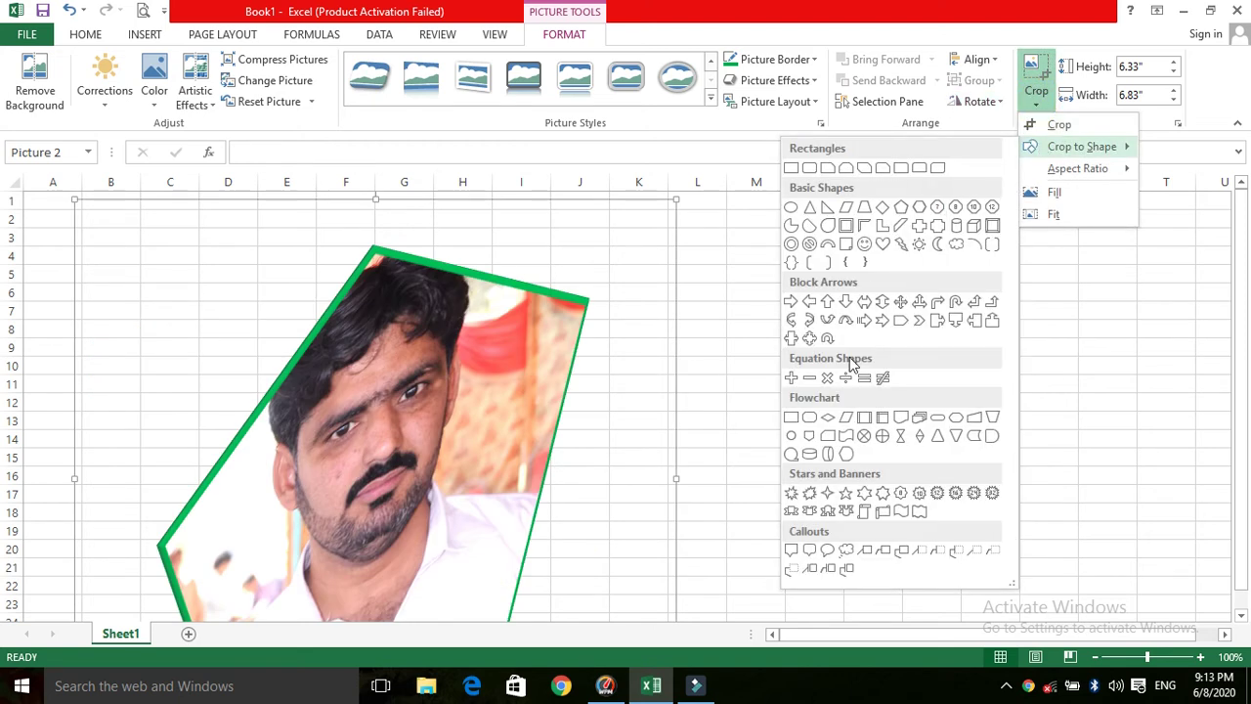
click(882, 493)
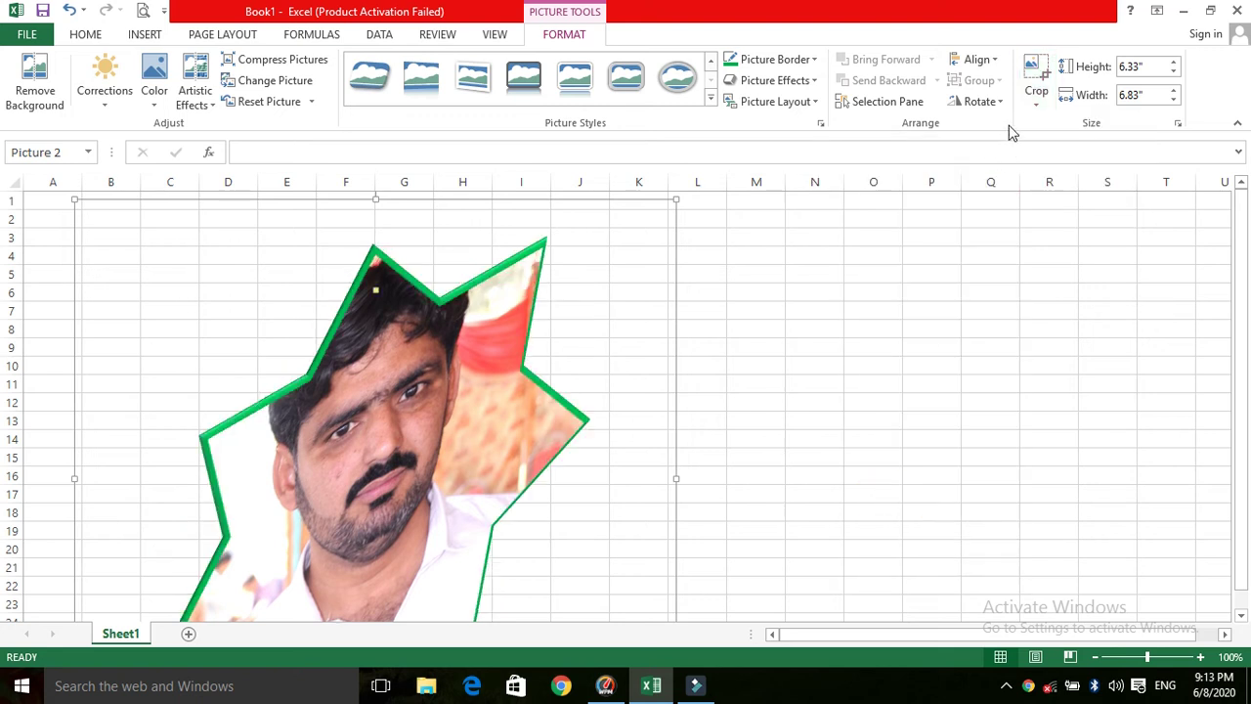
Change the photo's crop shape to the heart from the basic shapes
click(1039, 106)
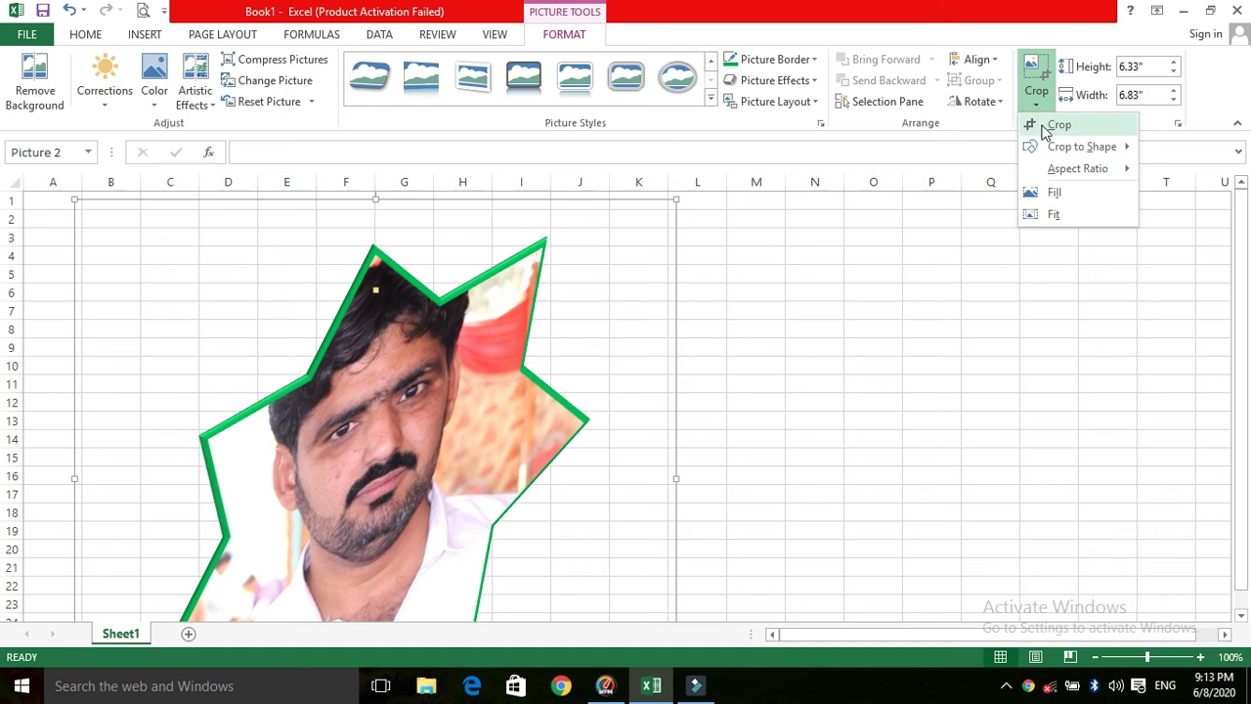
mouse_move(1046, 146)
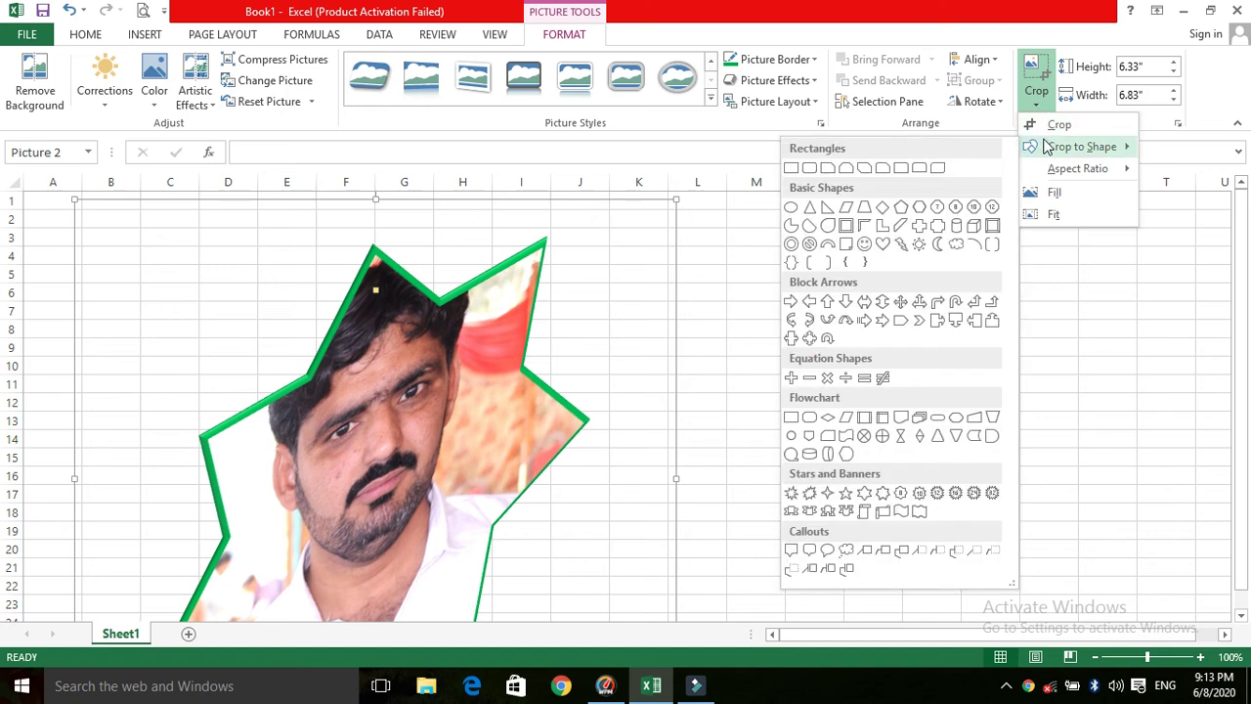
click(883, 245)
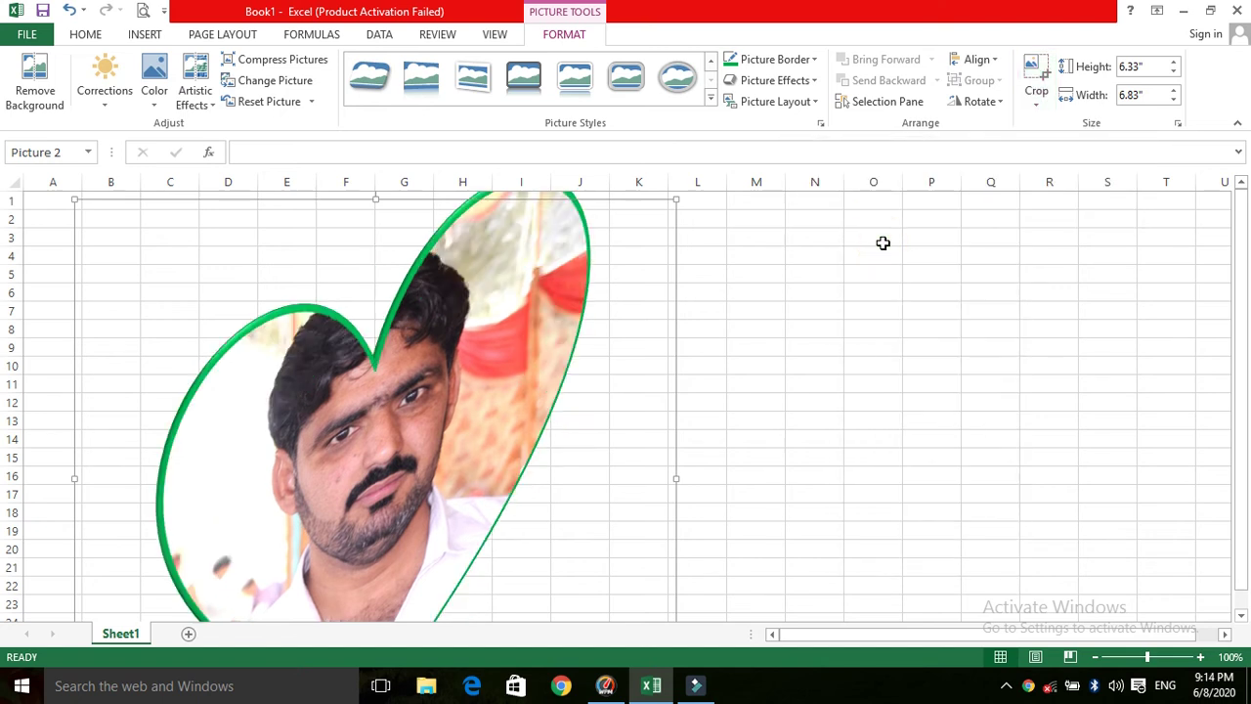
Change the photo's crop shape to the down arrow from the block arrows
click(1039, 106)
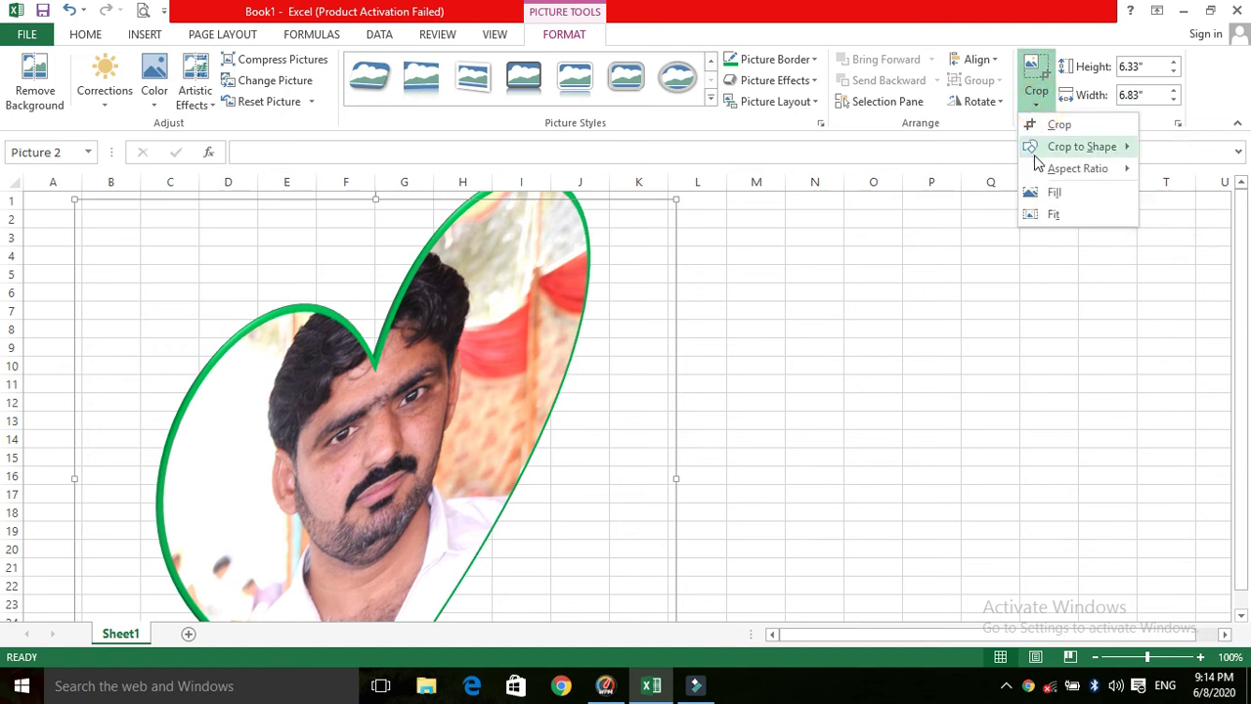
mouse_move(1055, 174)
mouse_move(1078, 156)
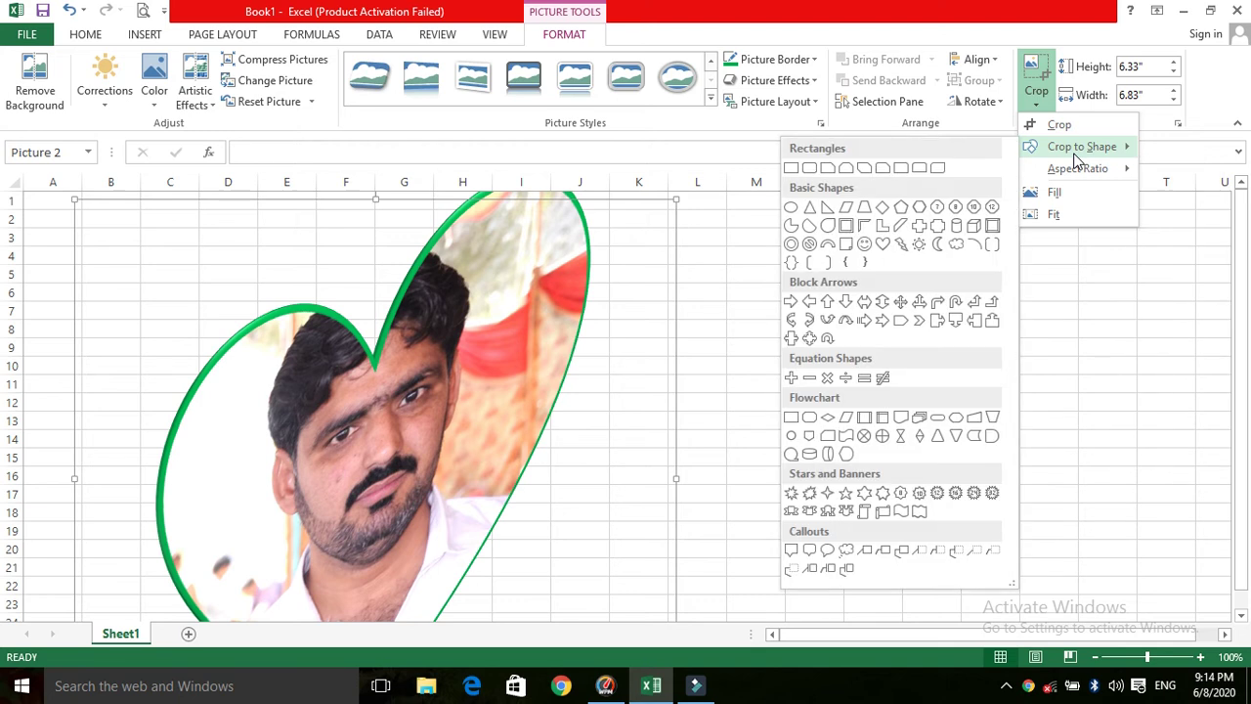
click(846, 298)
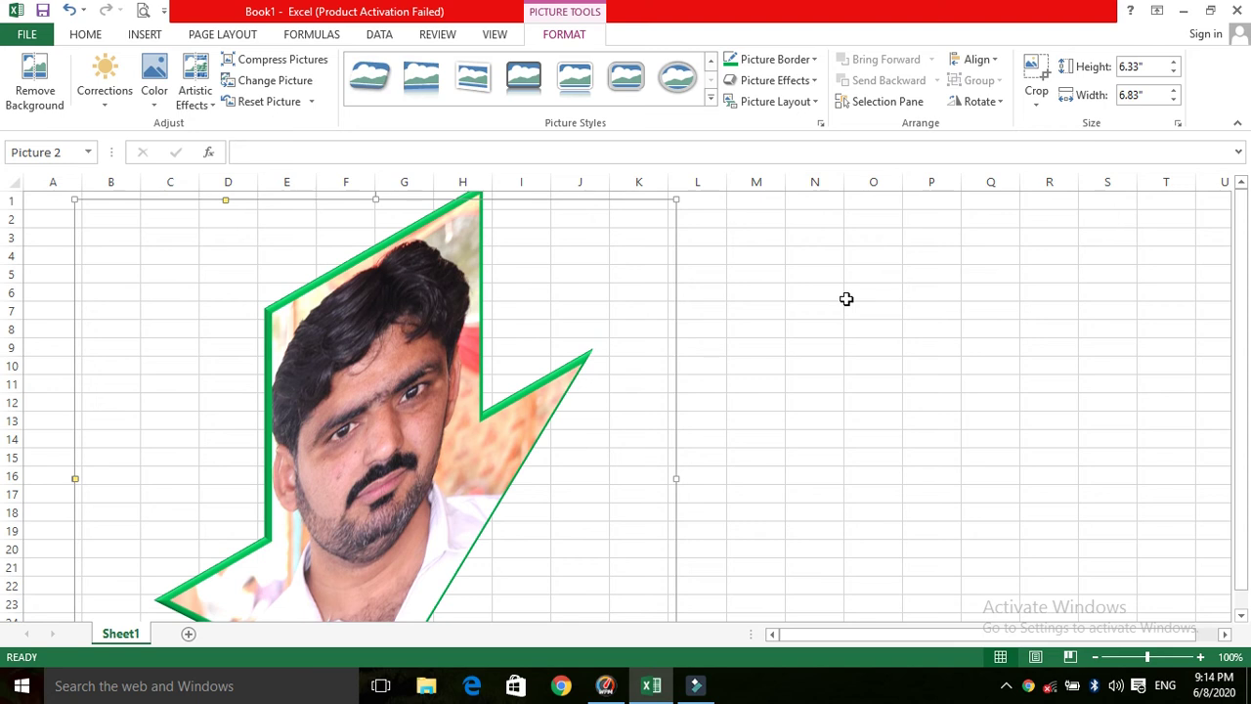
Try cropping the photo from its upper-right corner to about 6.02" high by 6.33" wide, undo that crop and deselect the photo
click(1038, 106)
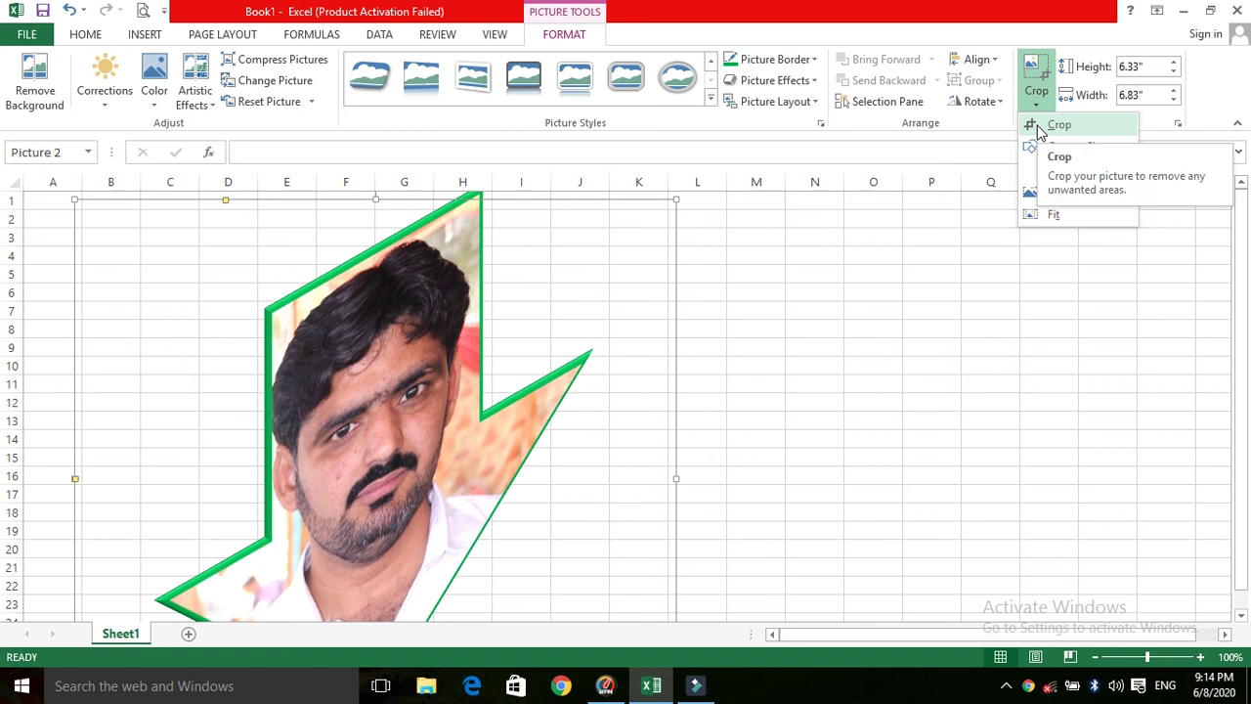
click(1037, 126)
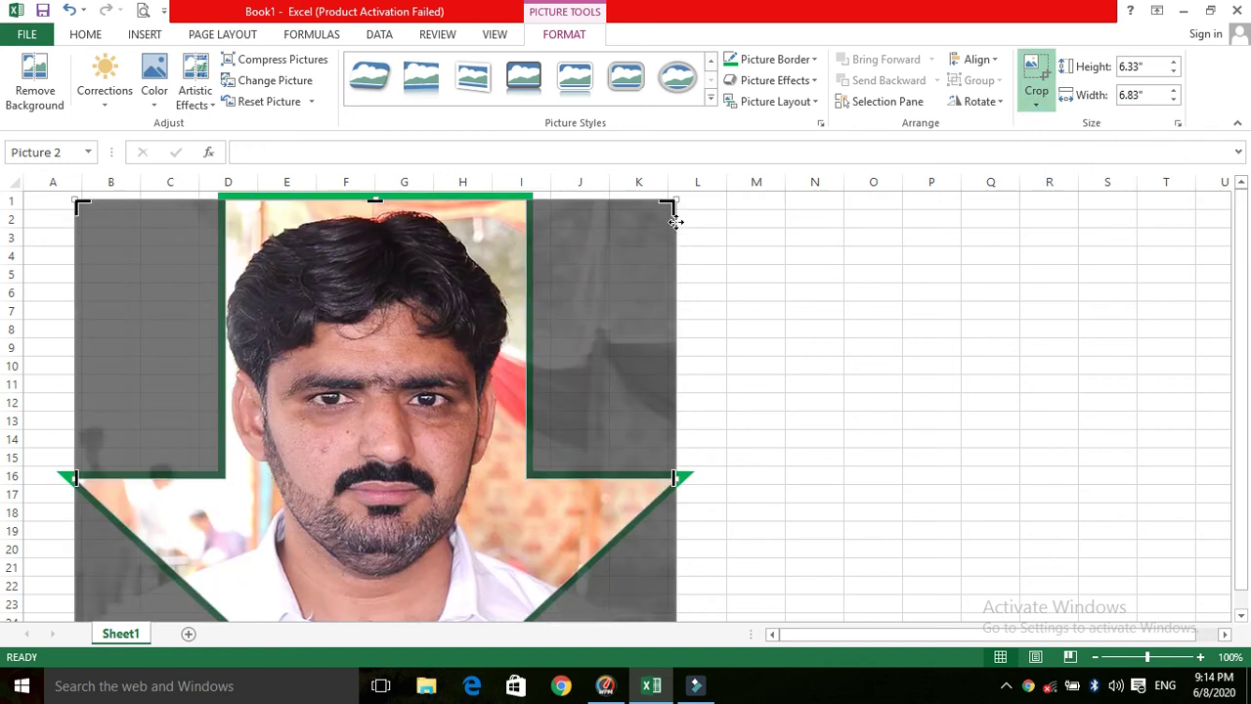
drag(673, 201, 630, 226)
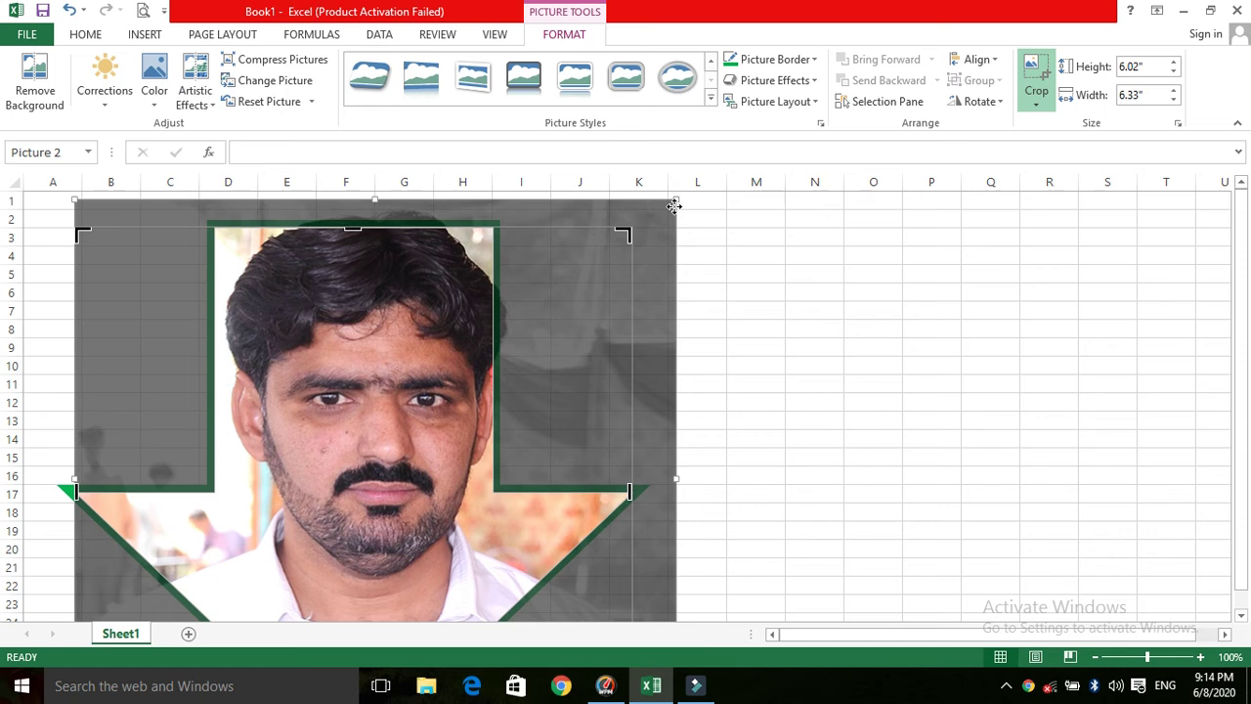
key(Escape)
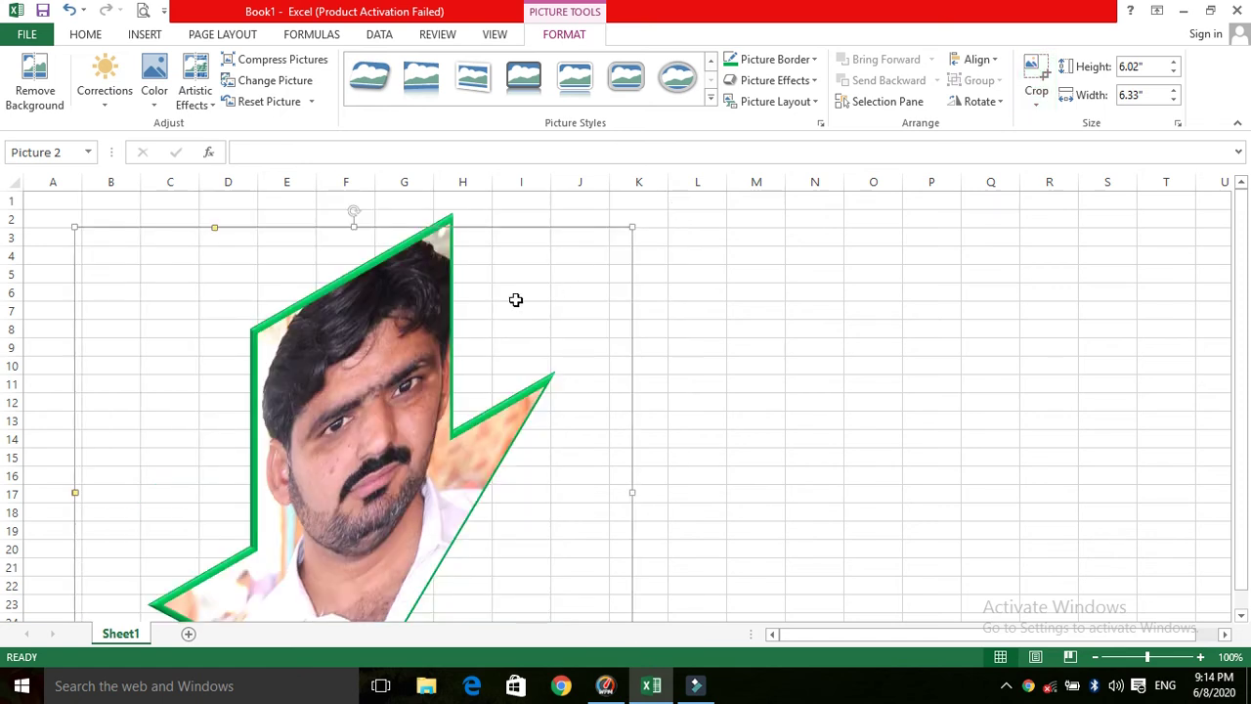
key(ctrl+z)
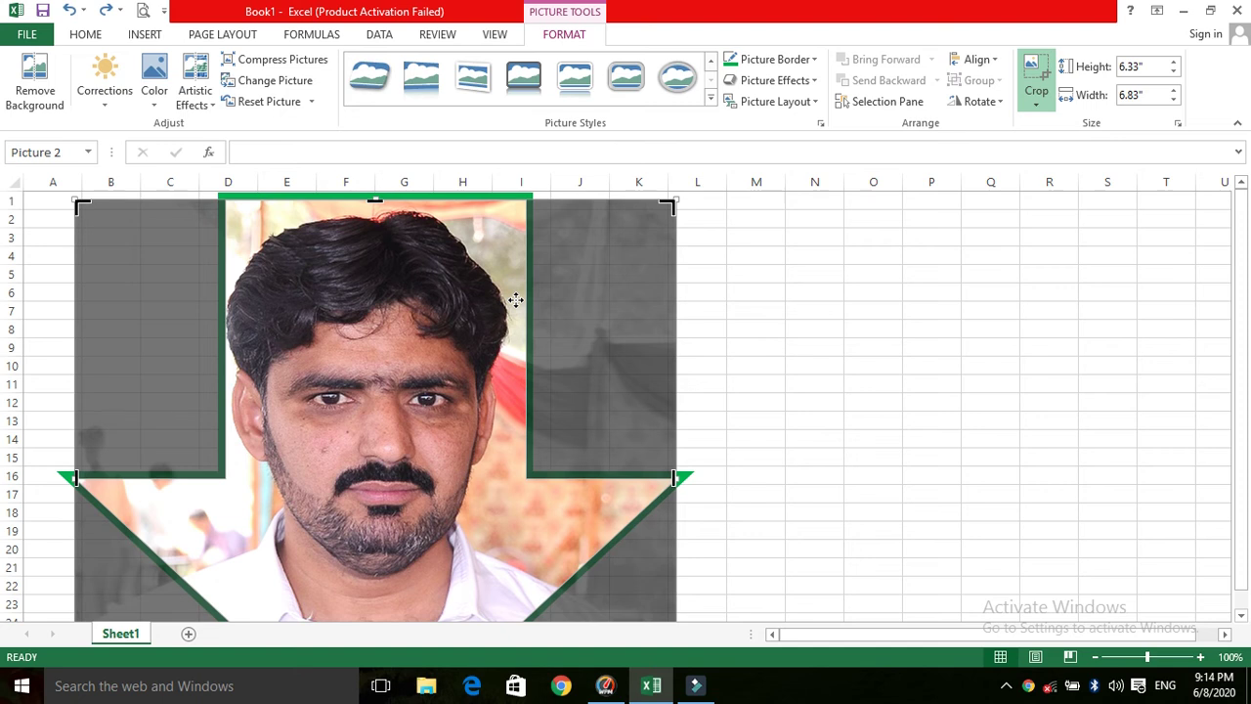
click(704, 308)
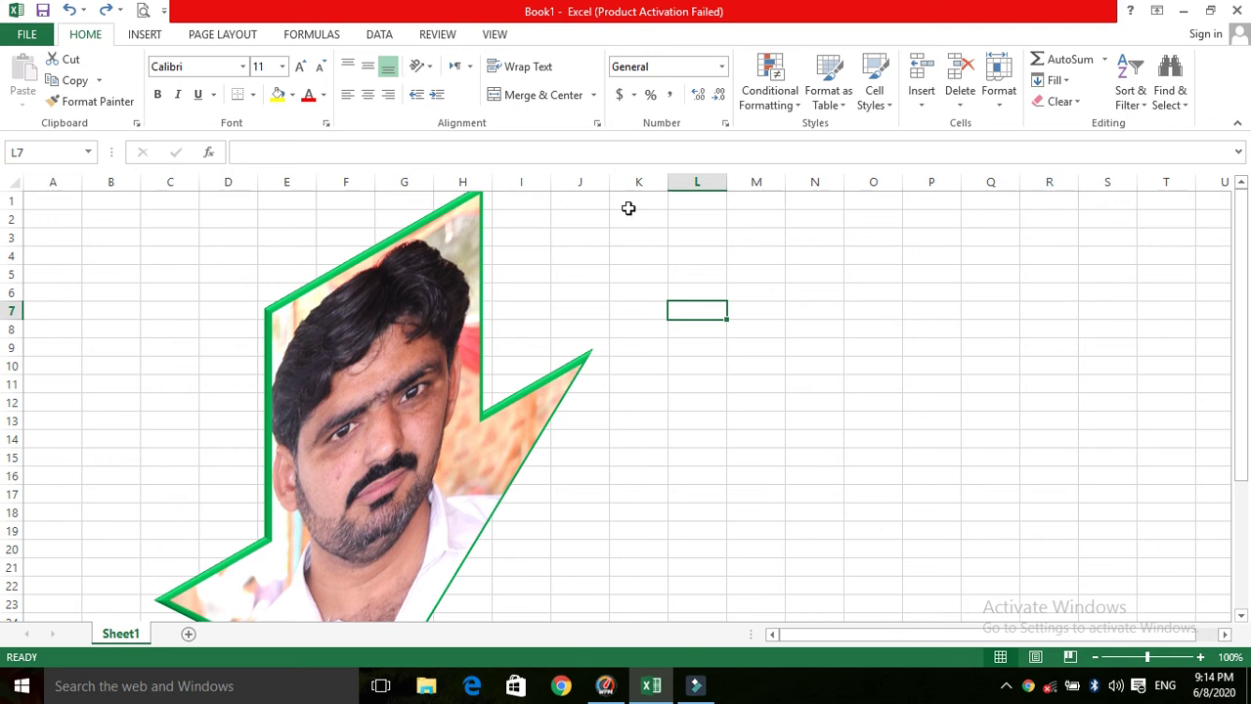
Reselect the arrow-shaped photo, try a larger size and reduce its height to 5.7", scaling the width along with it
click(453, 313)
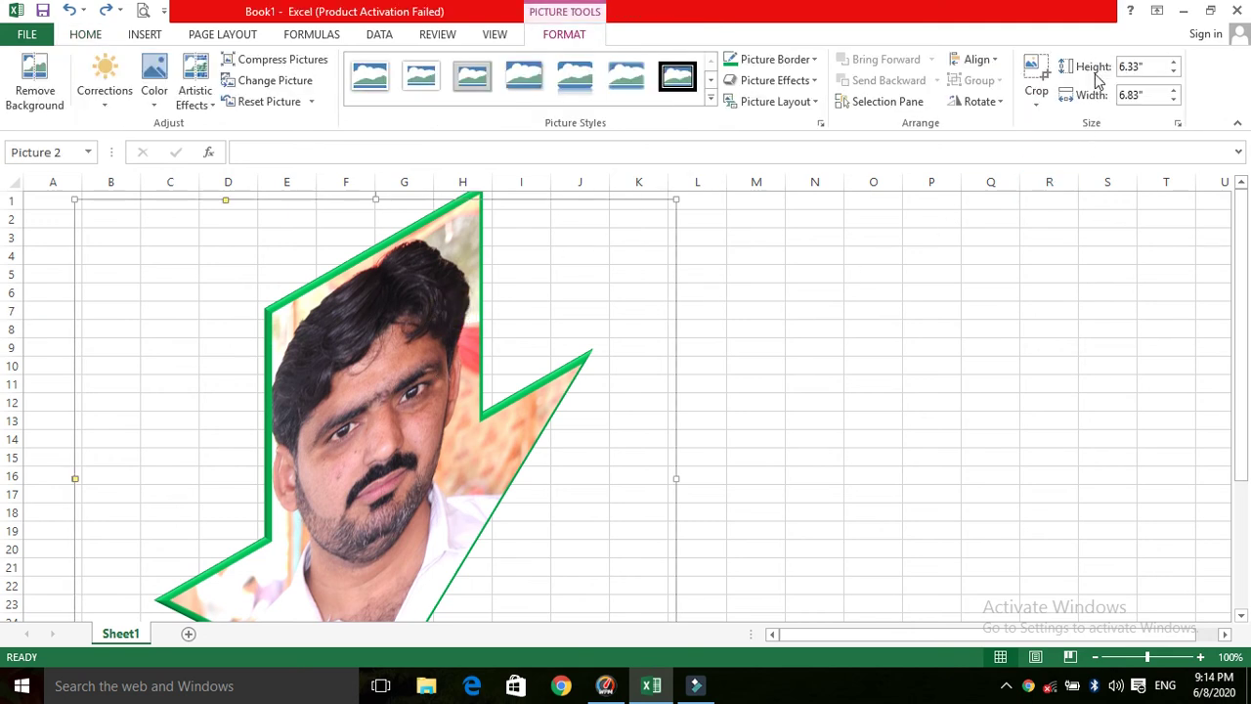
click(1174, 62)
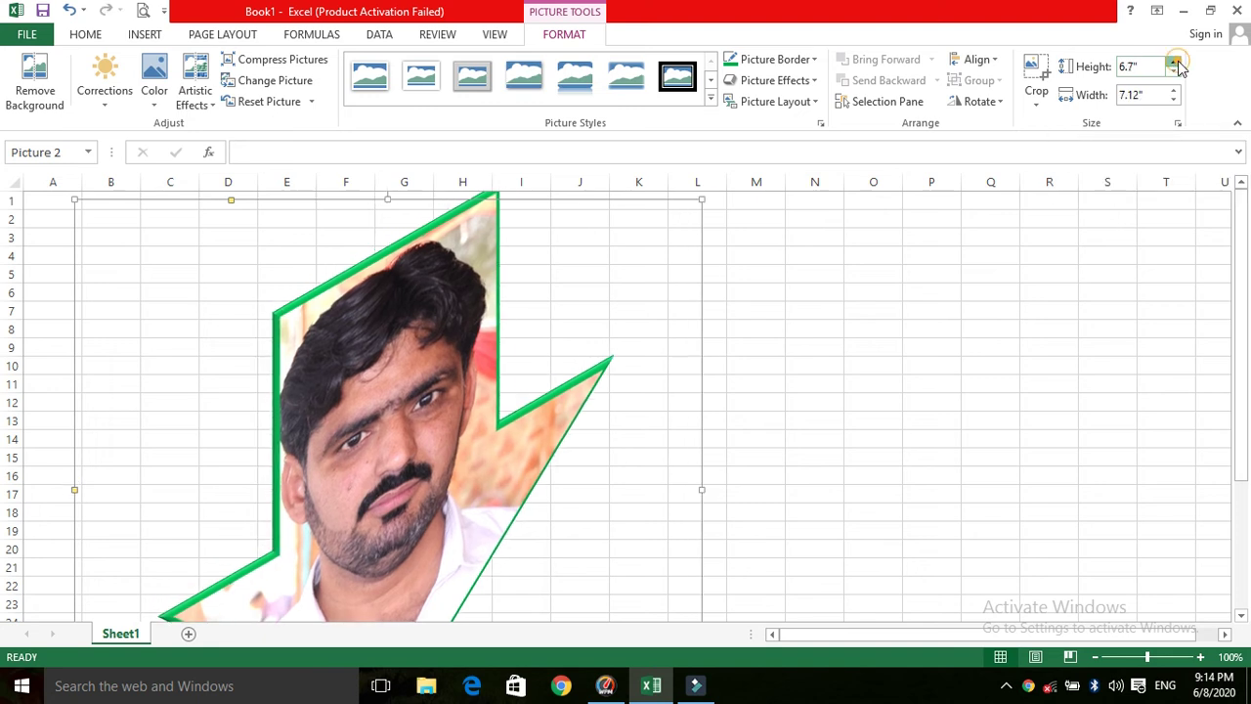
click(1174, 63)
click(1174, 63)
click(1173, 72)
click(1173, 73)
click(1173, 73)
click(1173, 72)
click(1173, 72)
click(1173, 72)
click(1173, 72)
click(1173, 72)
click(1173, 72)
click(1173, 72)
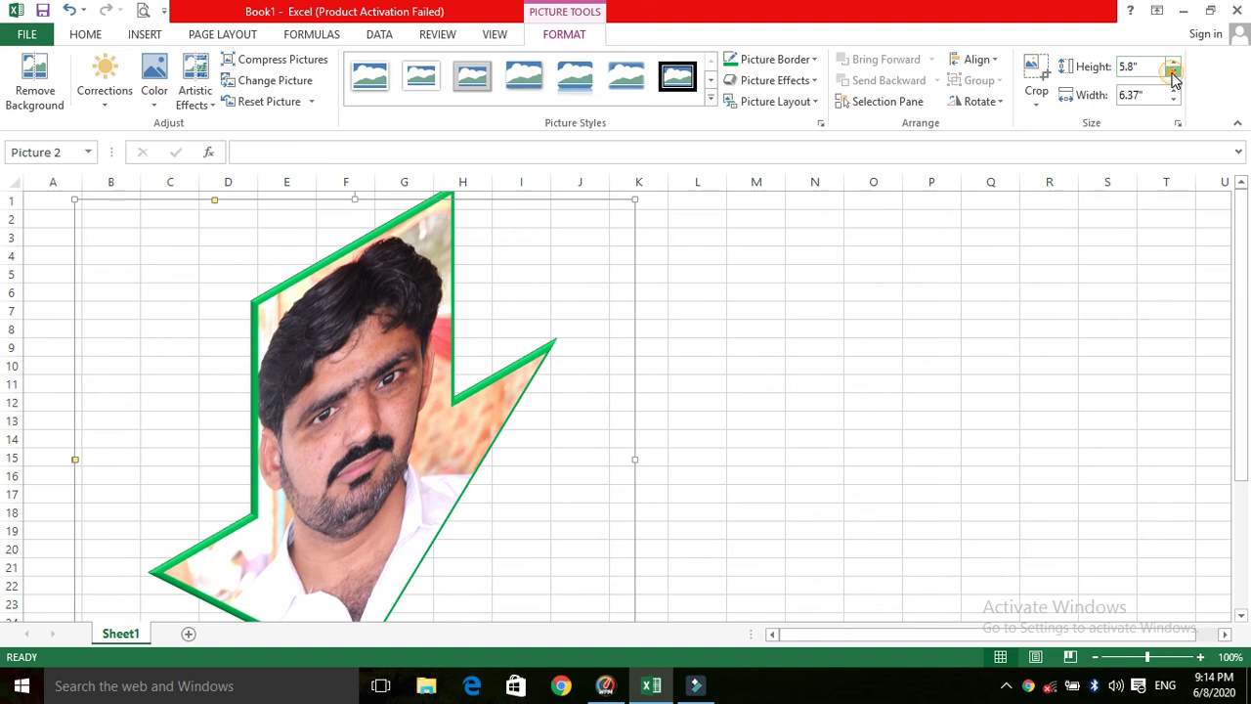
click(1173, 72)
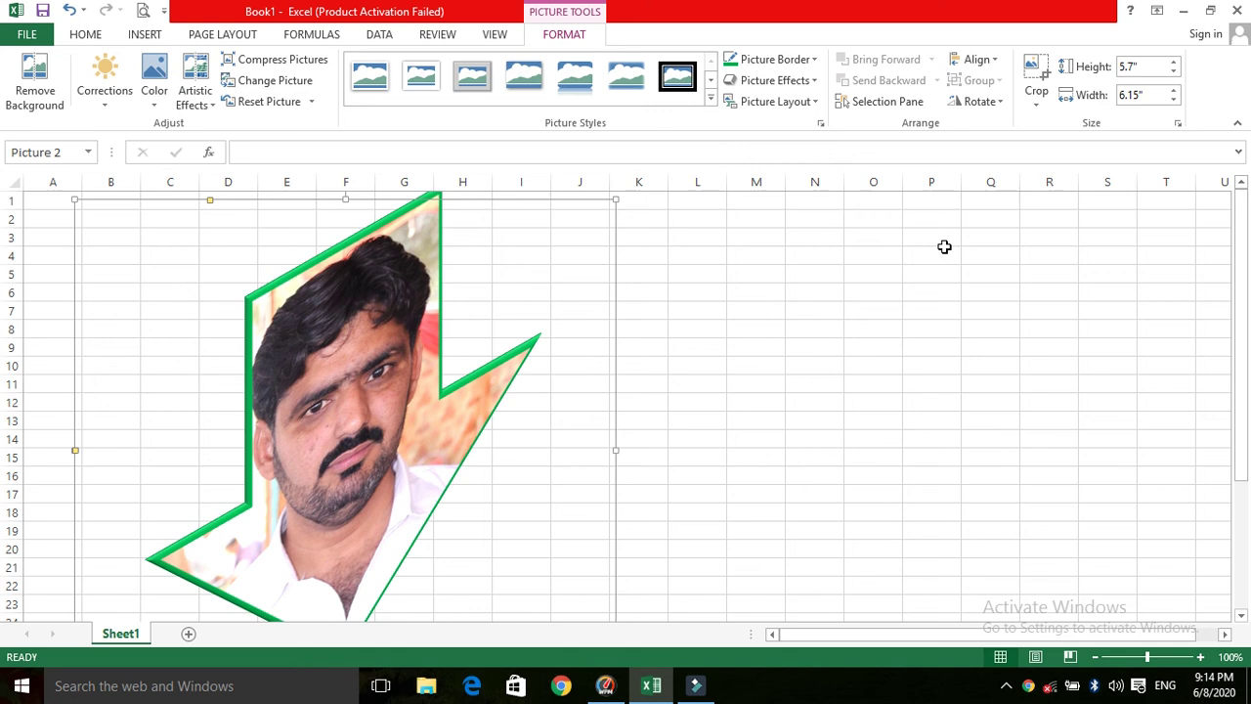
Delete the photo from the worksheet and select cell F5
click(444, 390)
key(Delete)
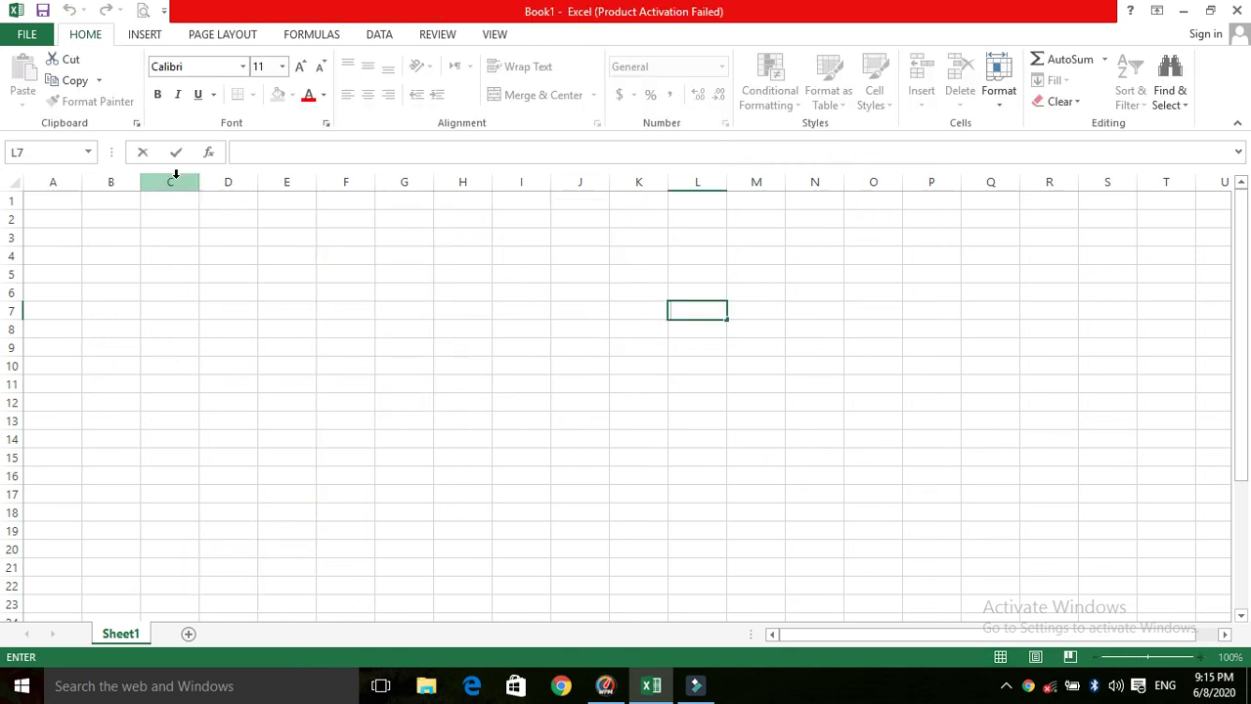
click(144, 34)
click(359, 274)
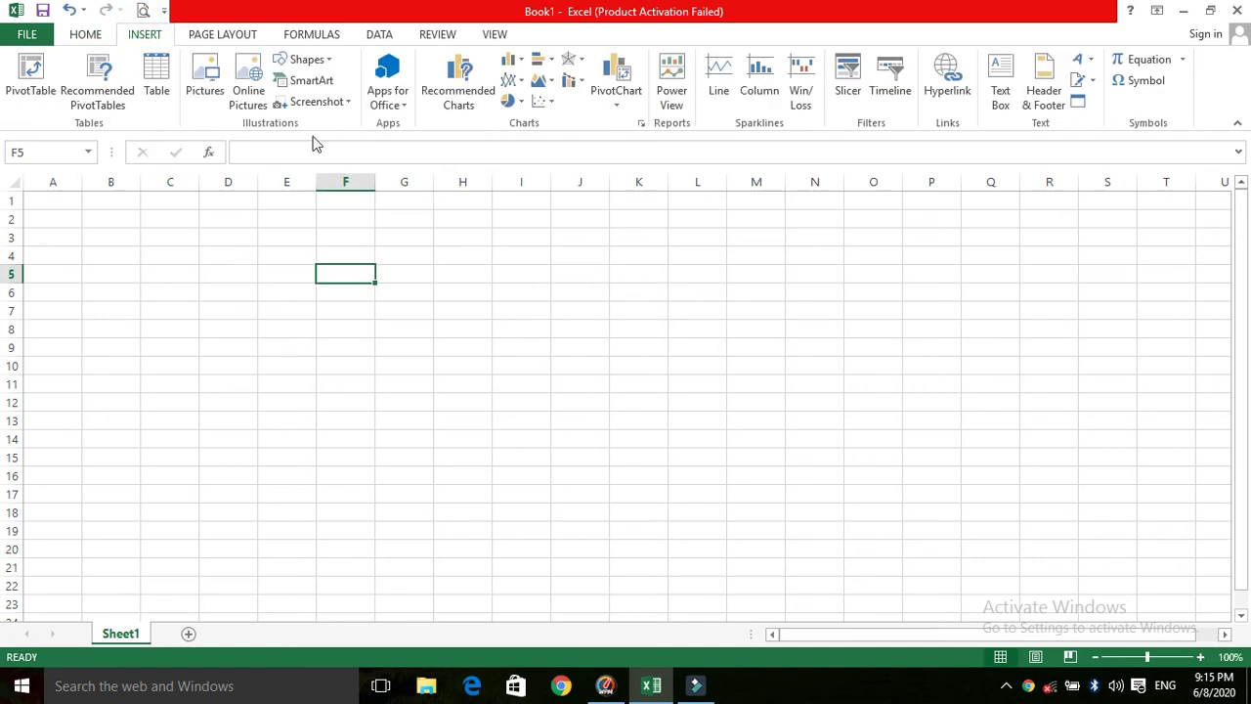
Draw a Snip Diagonal Corner Rectangle about 1.26" high and 2.45" wide across columns D to H, and apply the orange-outlined white shape style
click(307, 60)
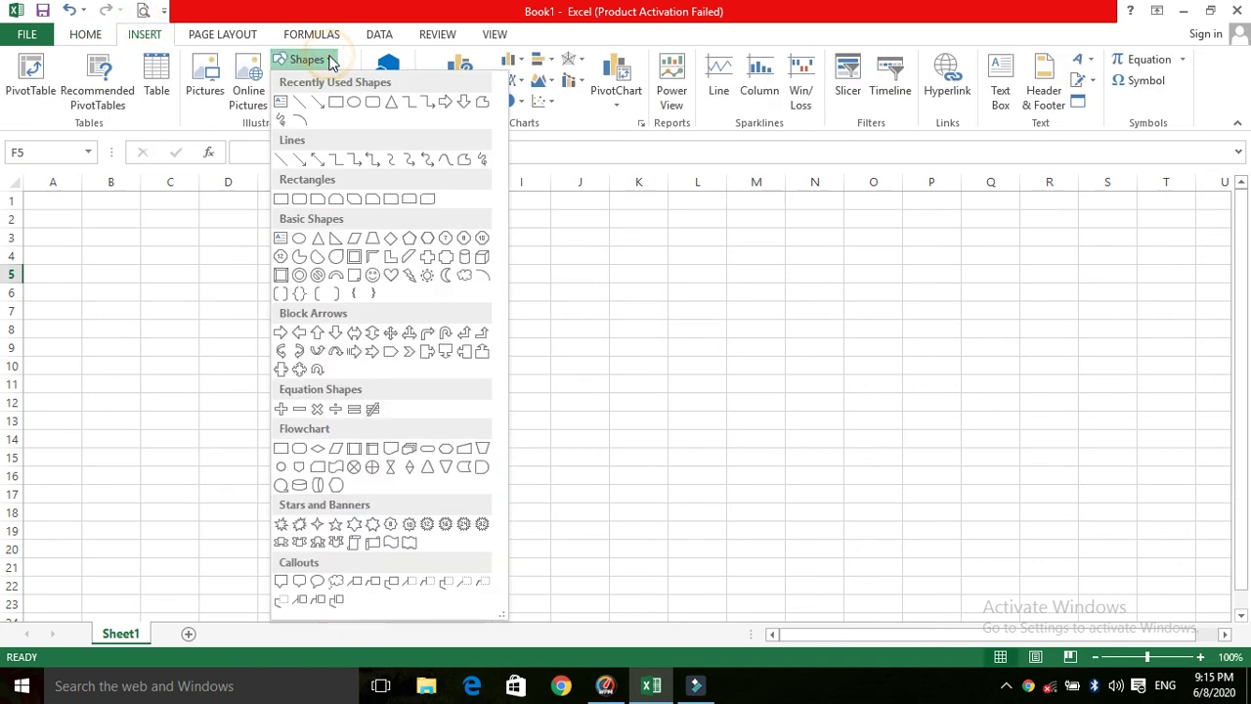
click(354, 200)
mouse_move(239, 261)
mouse_down()
mouse_move(456, 330)
mouse_move(454, 371)
mouse_up()
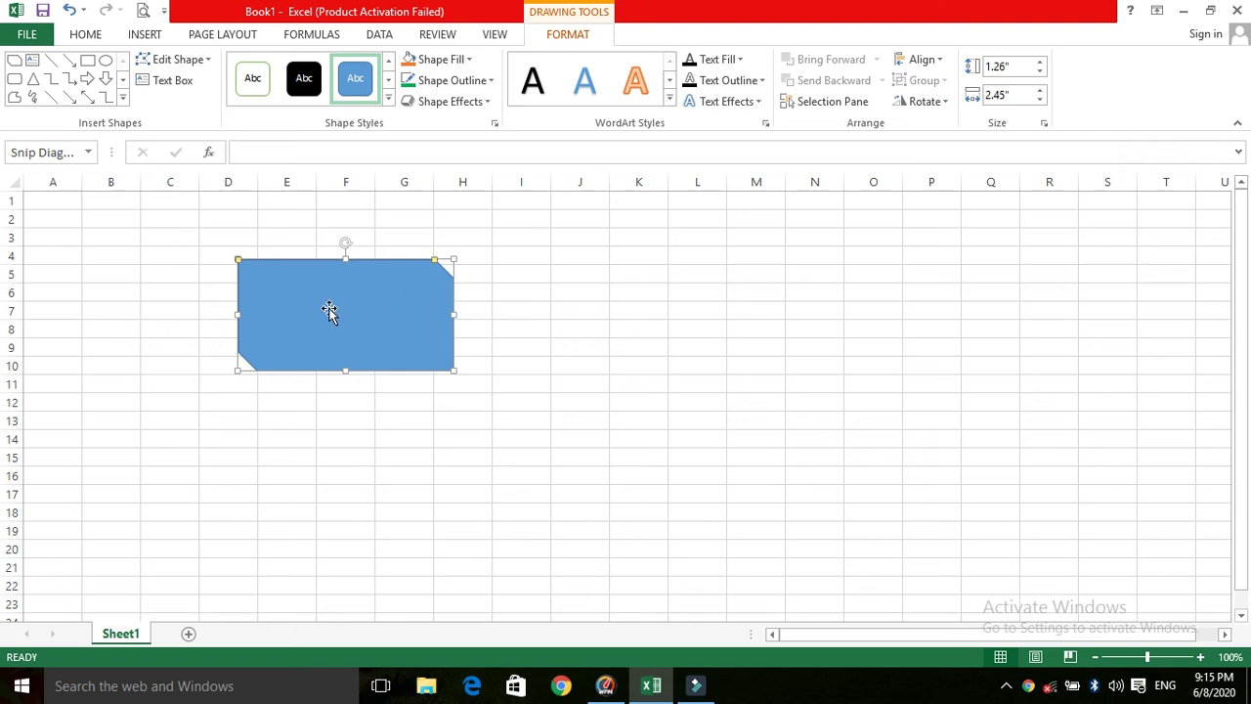
click(388, 98)
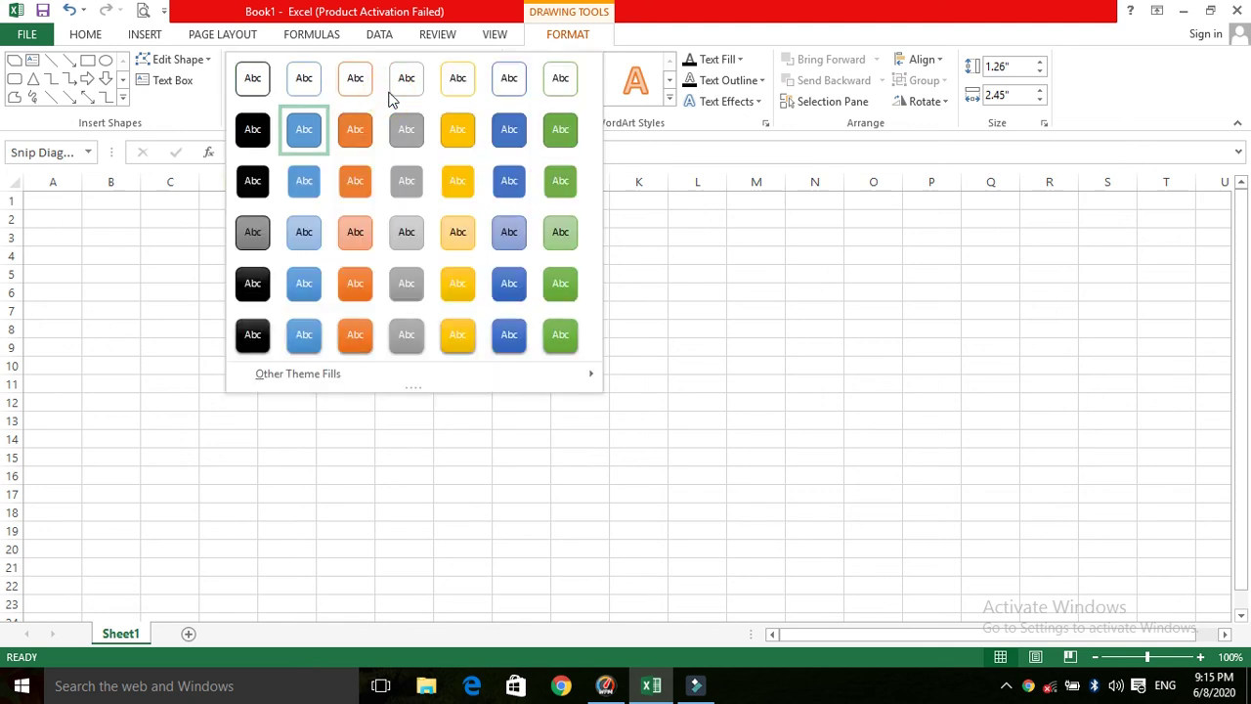
click(359, 86)
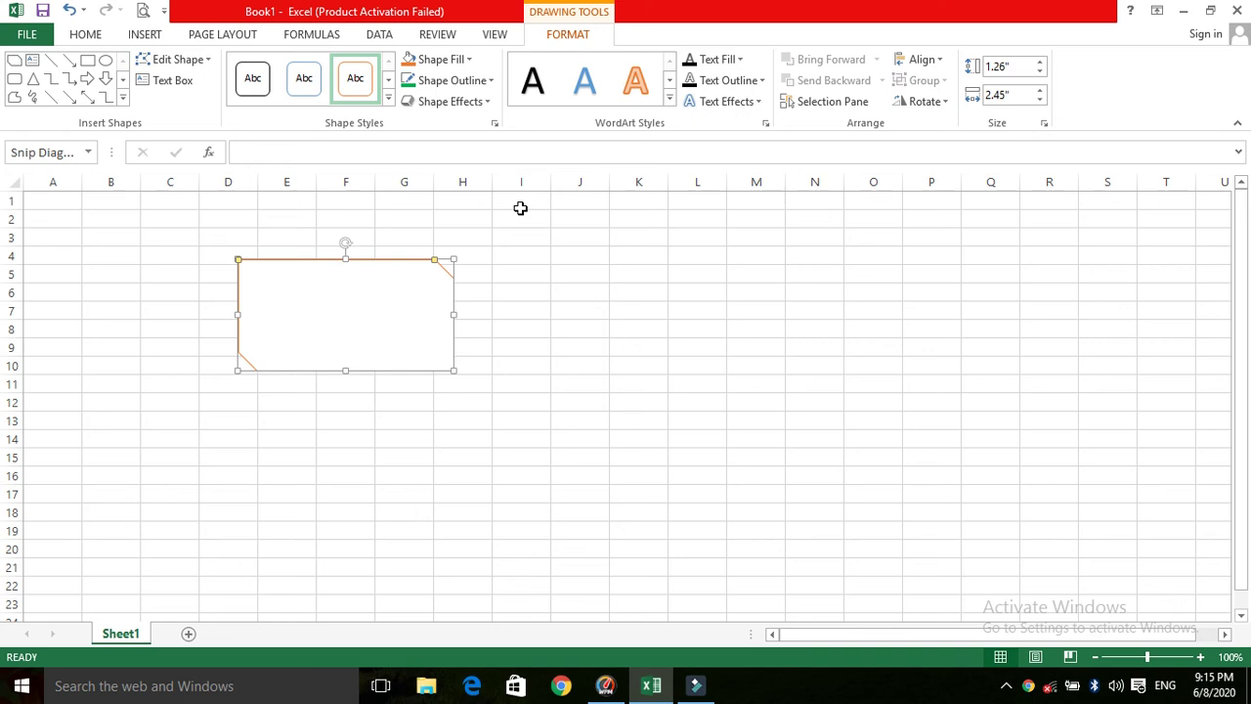
Add the WordArt Styles gallery to the Quick Access Toolbar
click(670, 98)
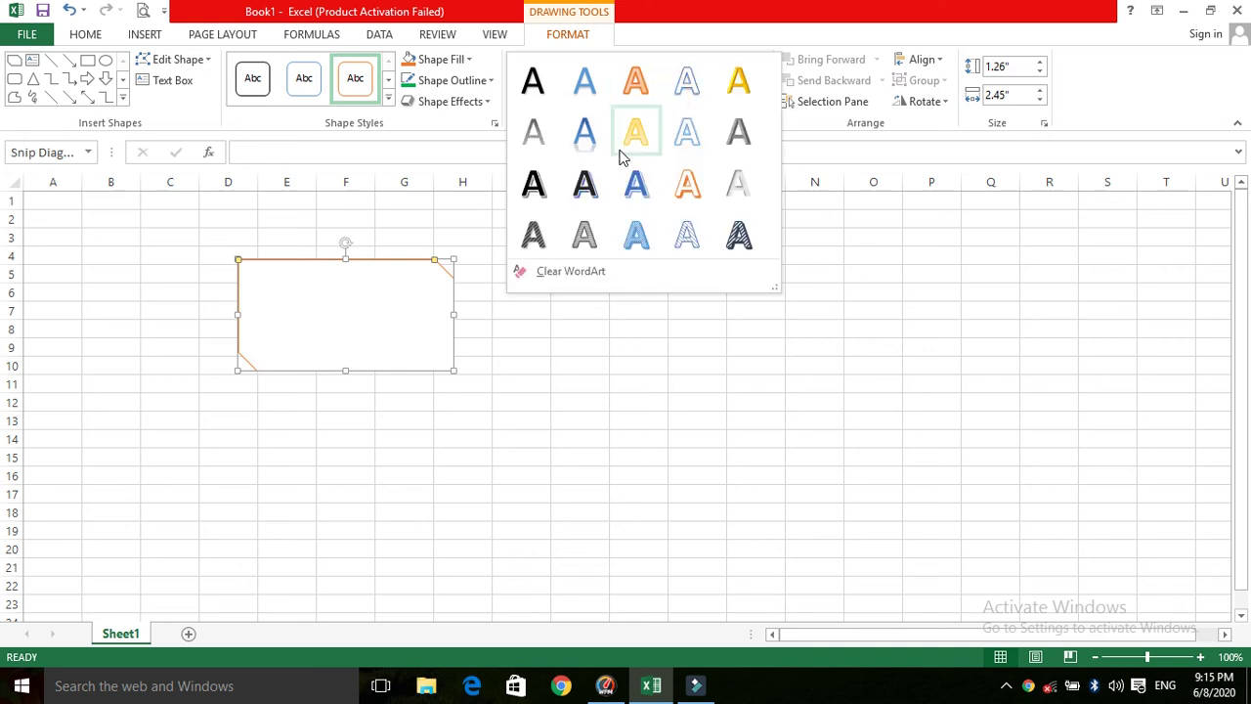
right_click(586, 194)
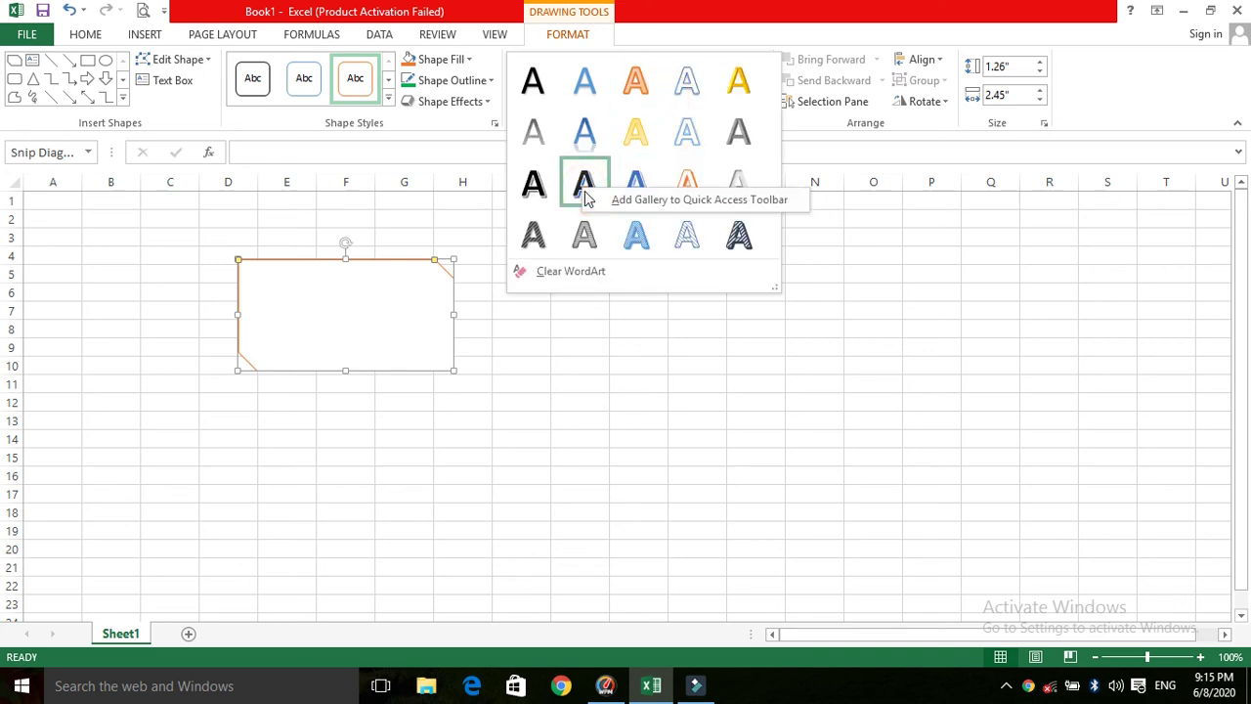
click(684, 200)
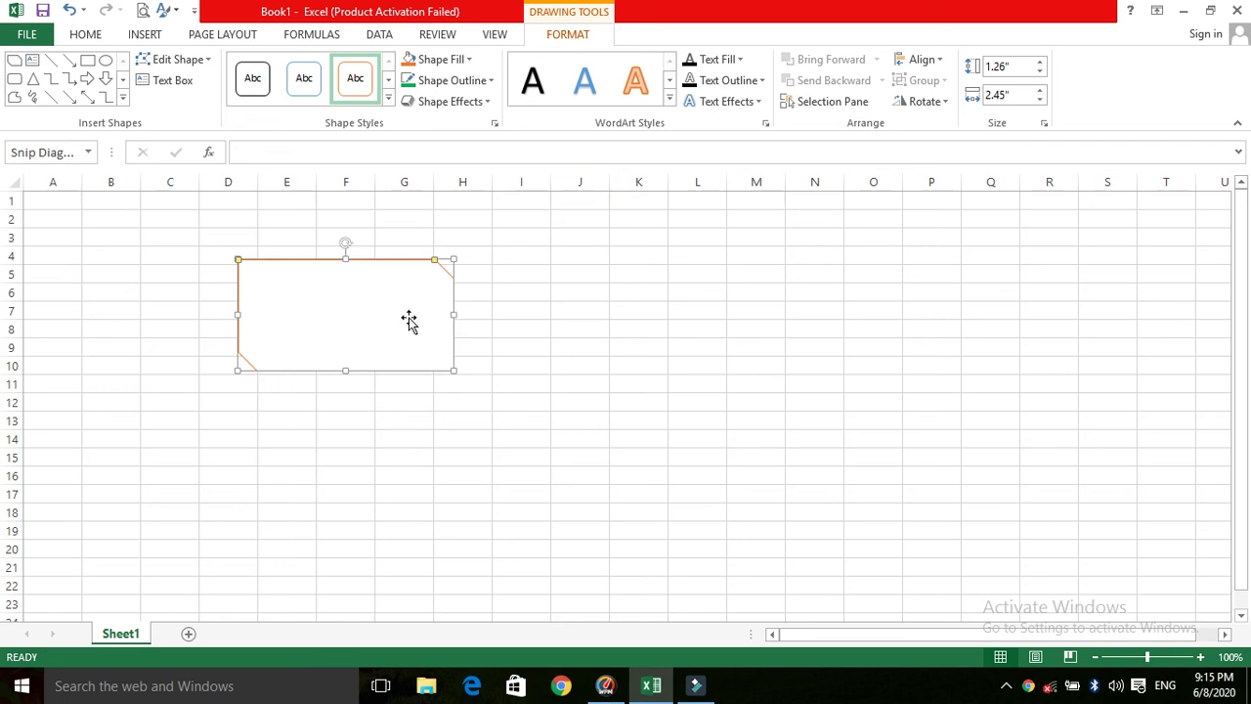